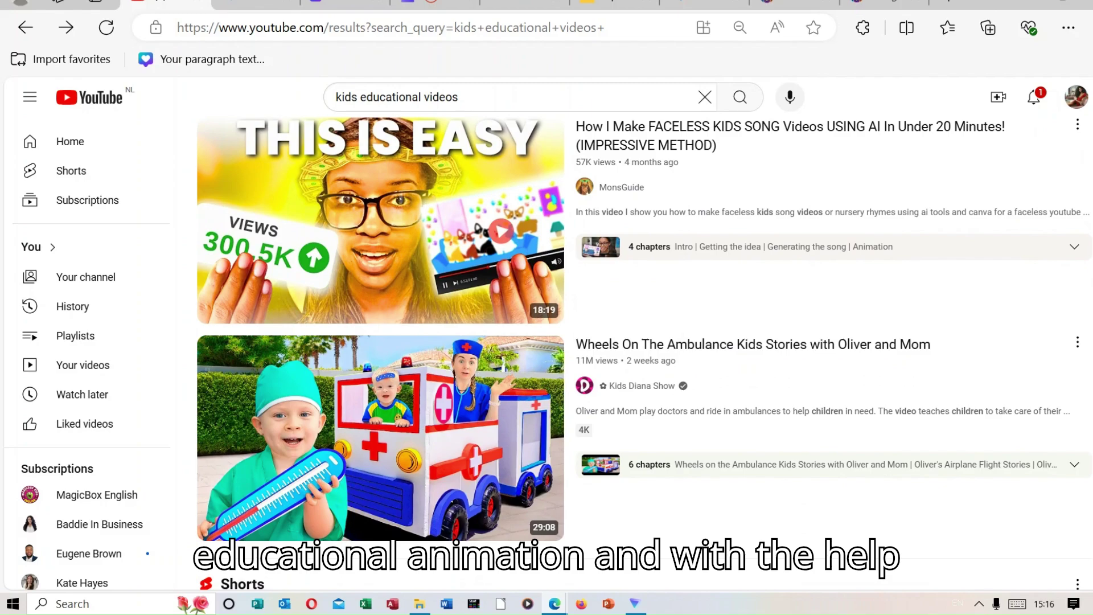
Look through the YouTube results for "kids educational videos", examining the video titles, thumbnails, view counts and Shorts
scroll(397, 156, "down", 8)
scroll(397, 156, "up", 18)
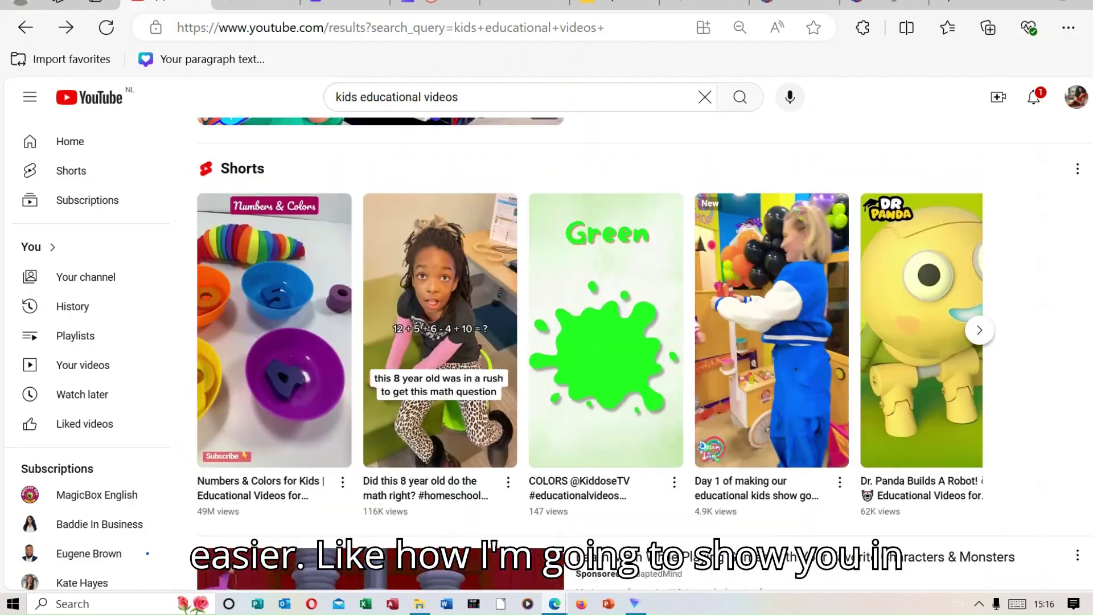
scroll(644, 353, "up", 10)
scroll(643, 353, "up", 10)
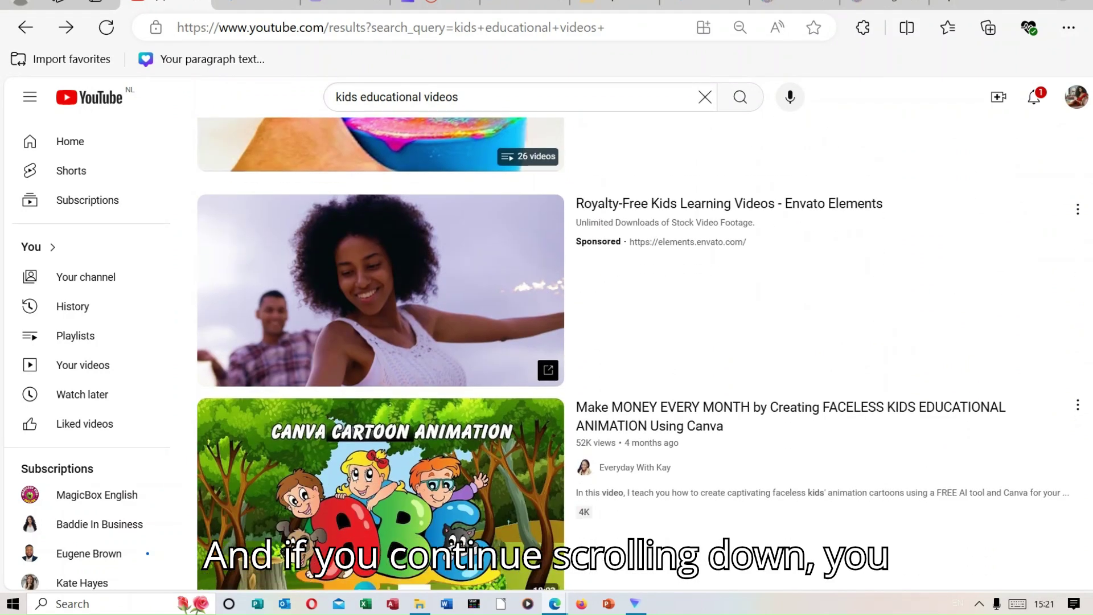
scroll(781, 239, "down", 3)
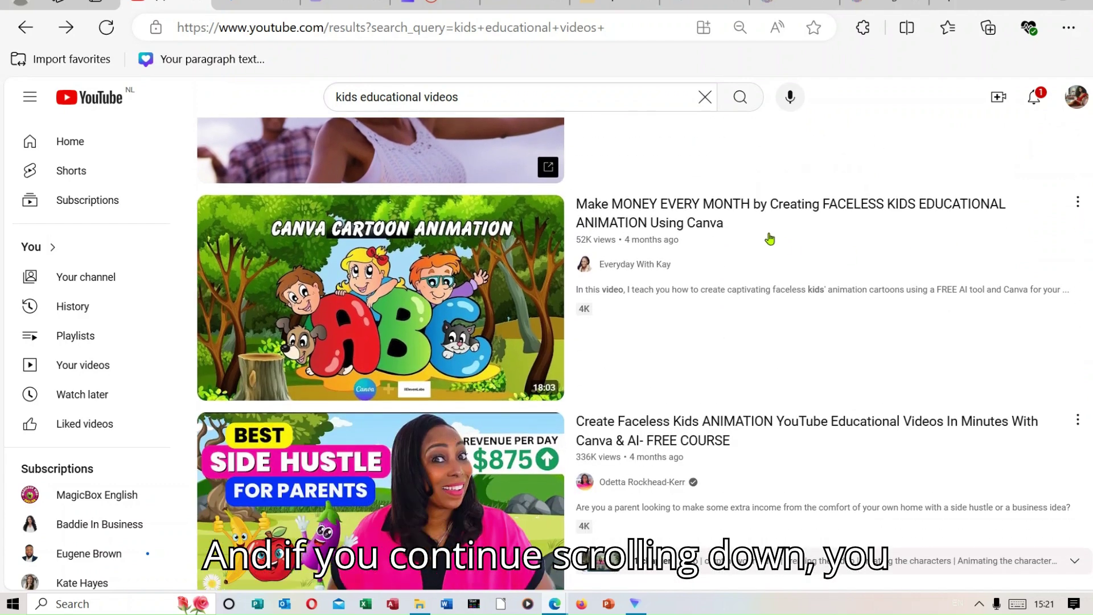
mouse_move(618, 257)
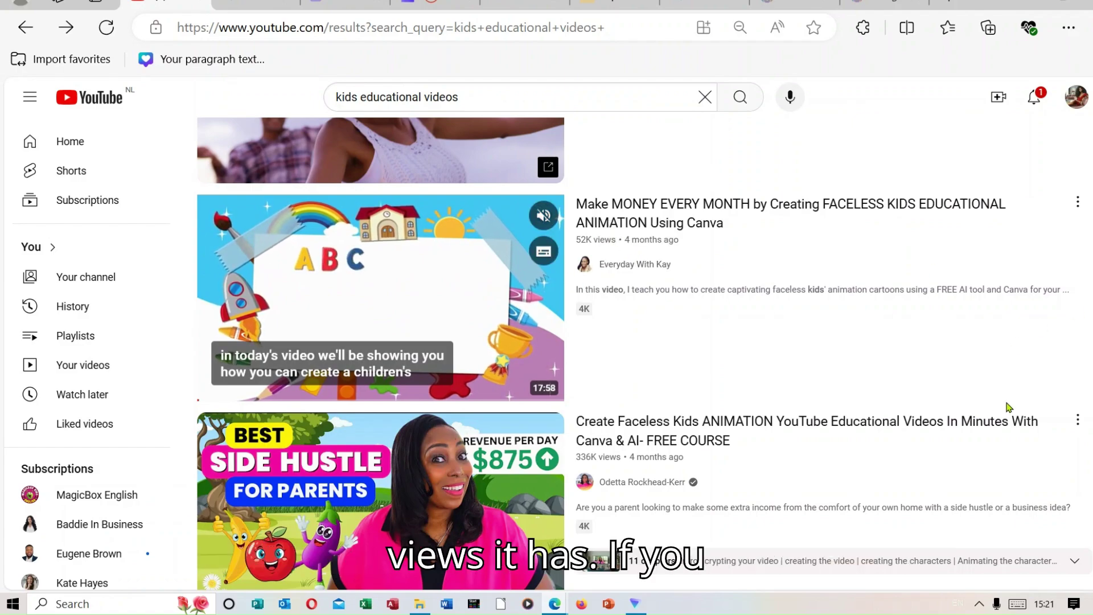
scroll(644, 348, "down", 20)
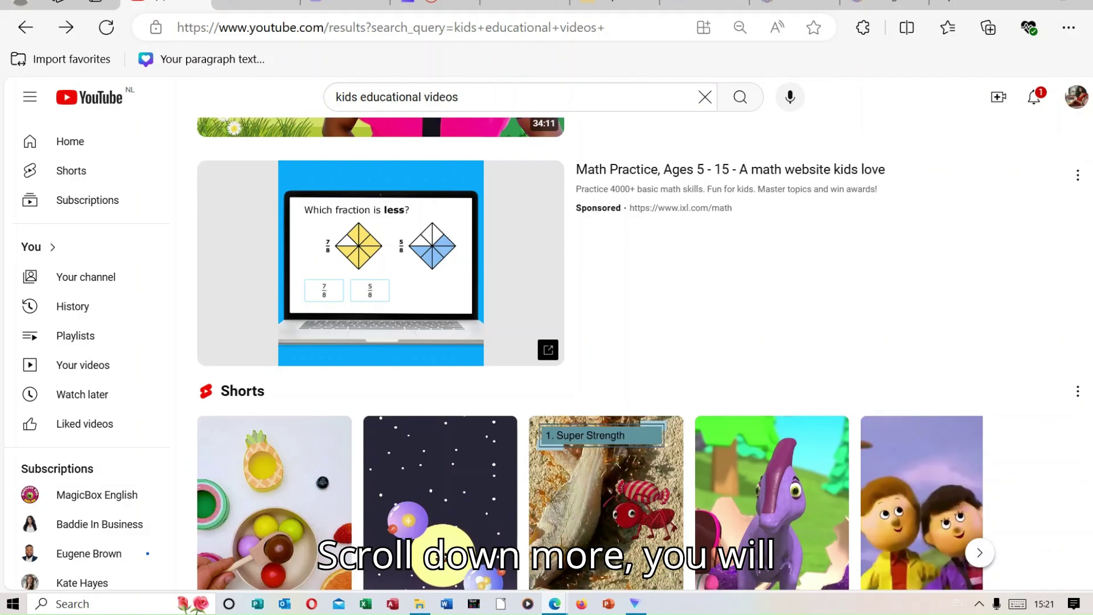
scroll(645, 349, "down", 15)
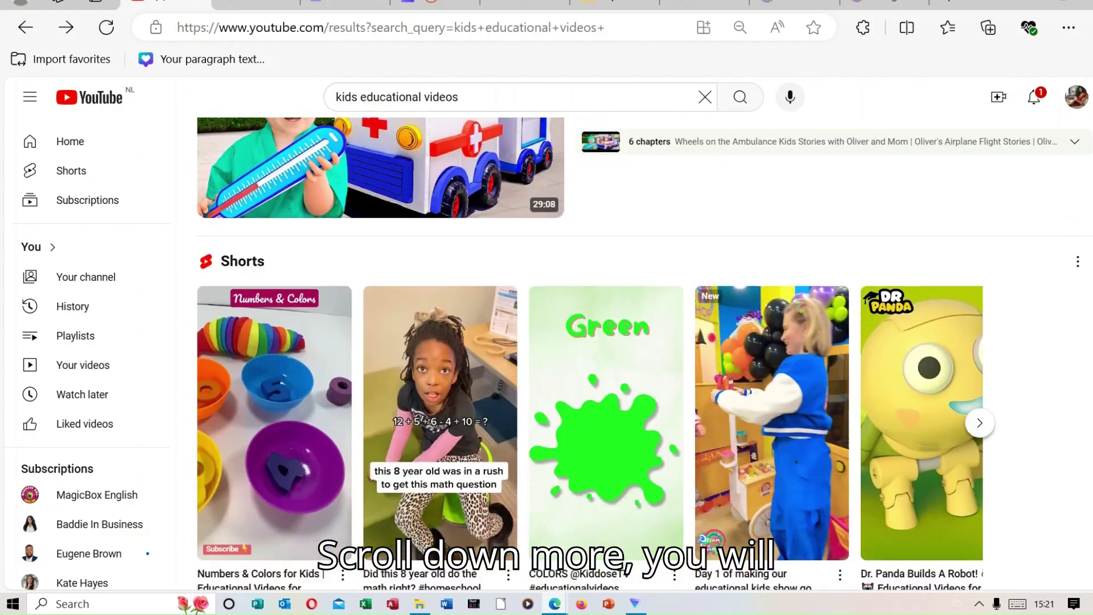
scroll(644, 349, "up", 5)
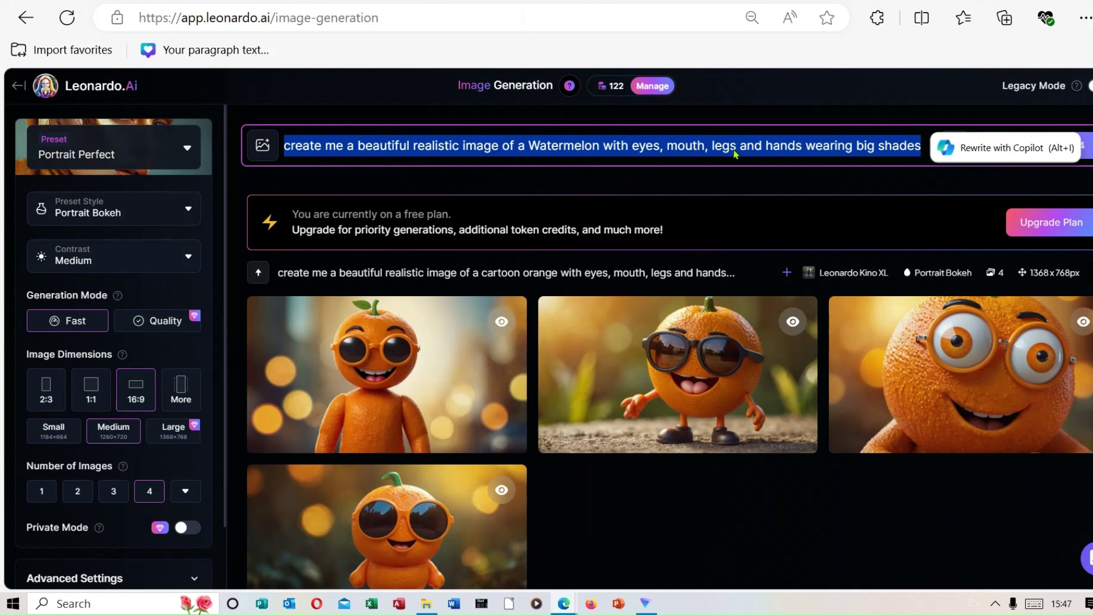
In Leonardo.Ai, generate images from the watermelon-with-big-shades prompt and pick the watermelon wearing green-framed sunglasses
left_click(938, 188)
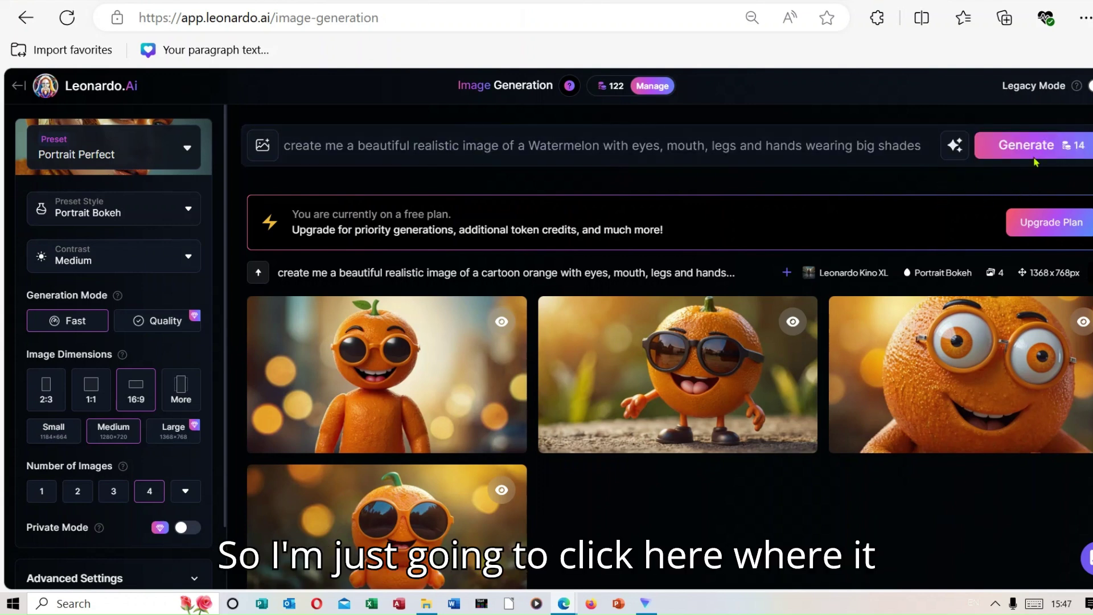
left_click(1031, 147)
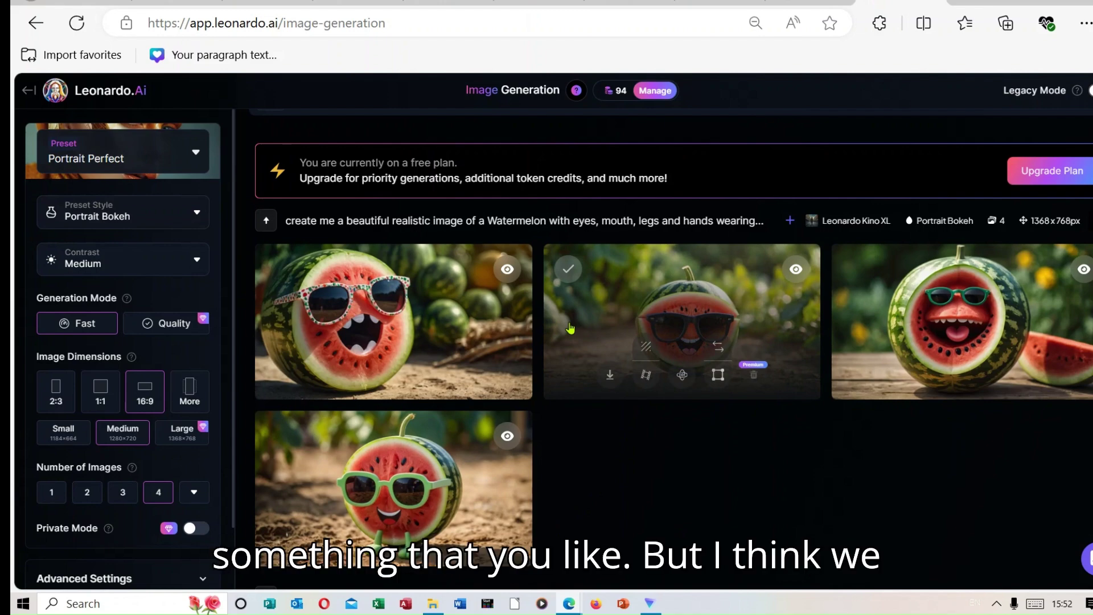
left_click(412, 483)
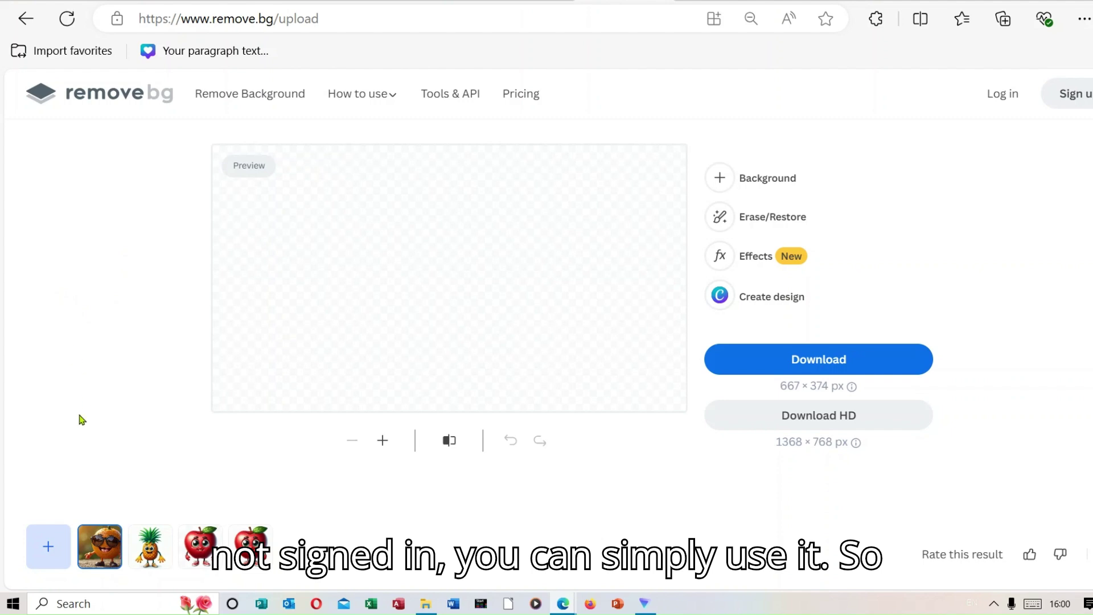
In remove.bg, upload the newest watermelon JPG from Downloads and download the version without its background at 667 × 374 px
left_click(50, 550)
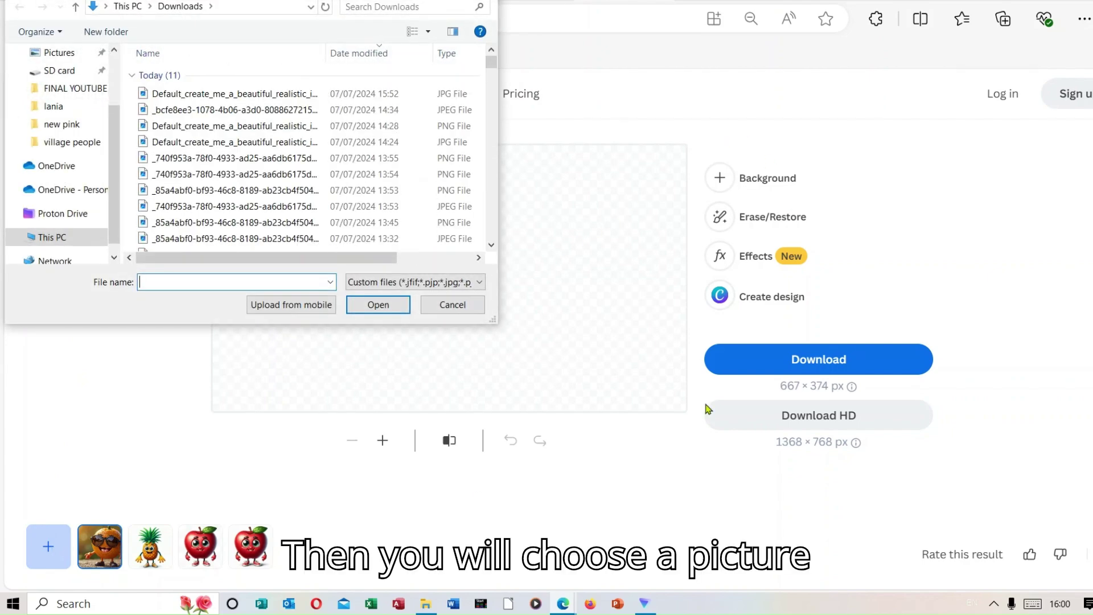
left_click(268, 93)
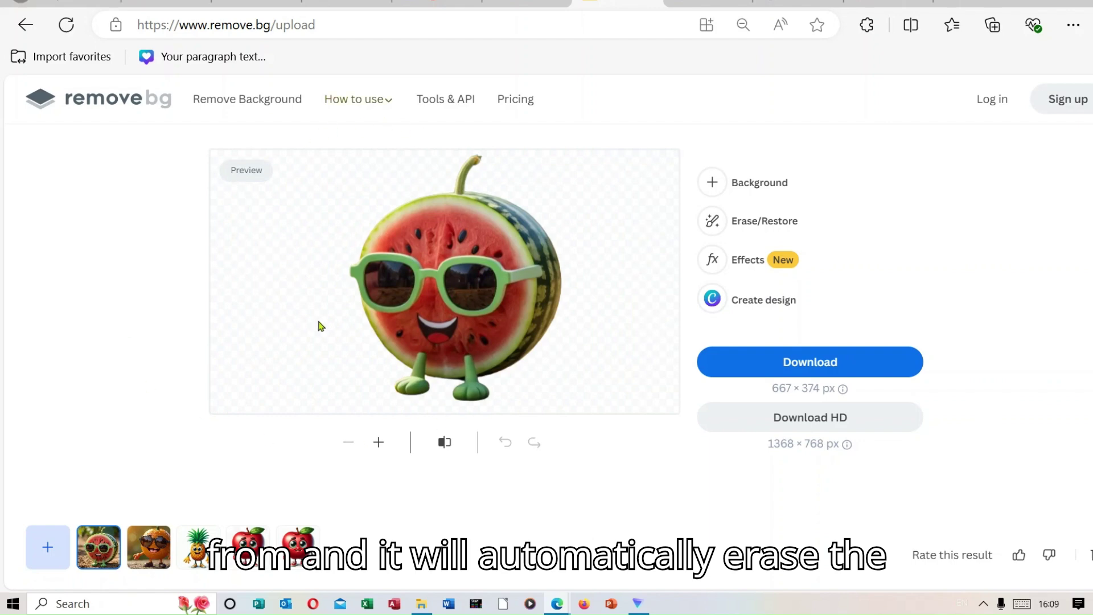
left_click(807, 363)
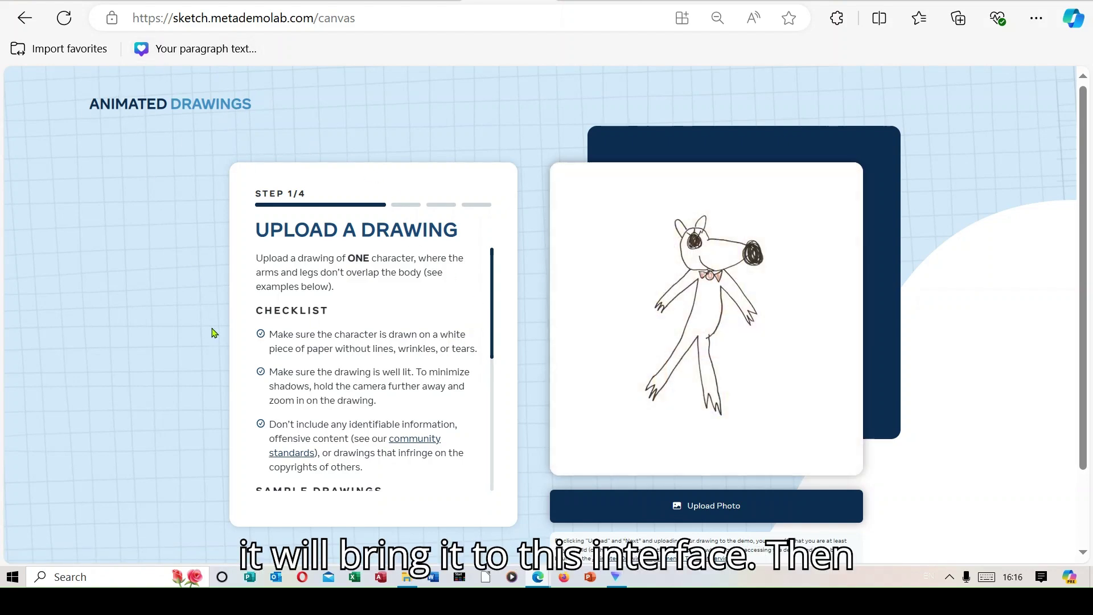
In Animated Drawings, upload the background-free watermelon PNG from Downloads as the drawing and continue to character detection
left_click(732, 514)
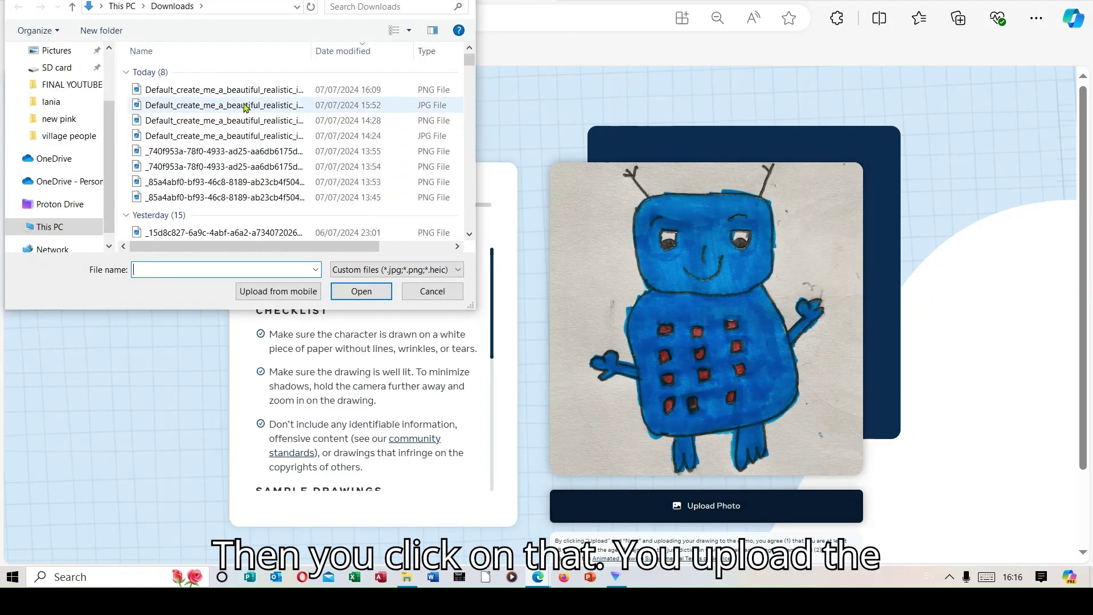
double_click(246, 91)
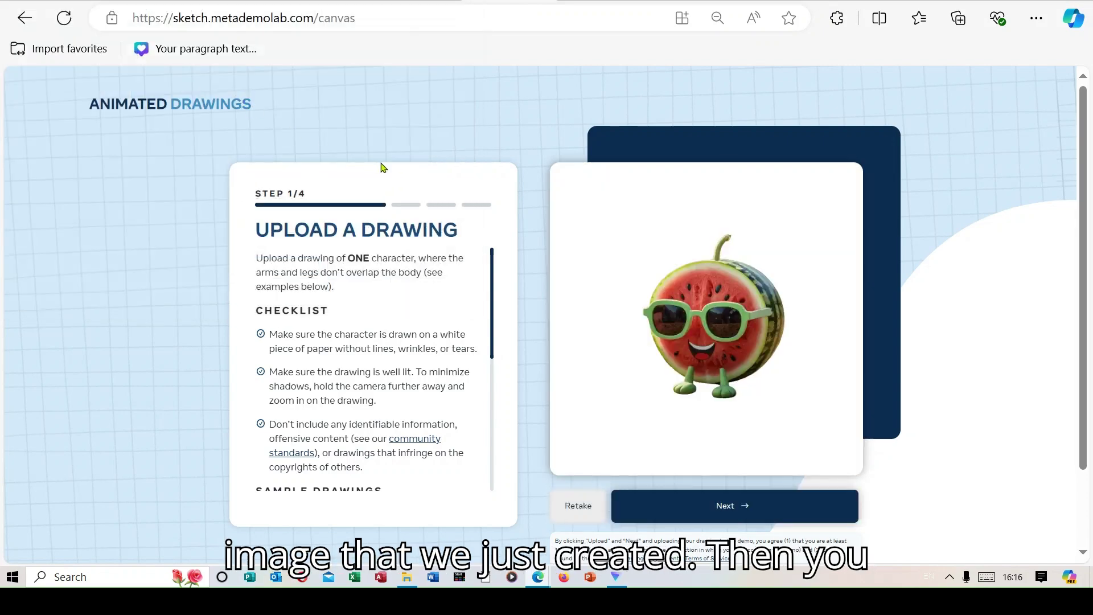
left_click(724, 506)
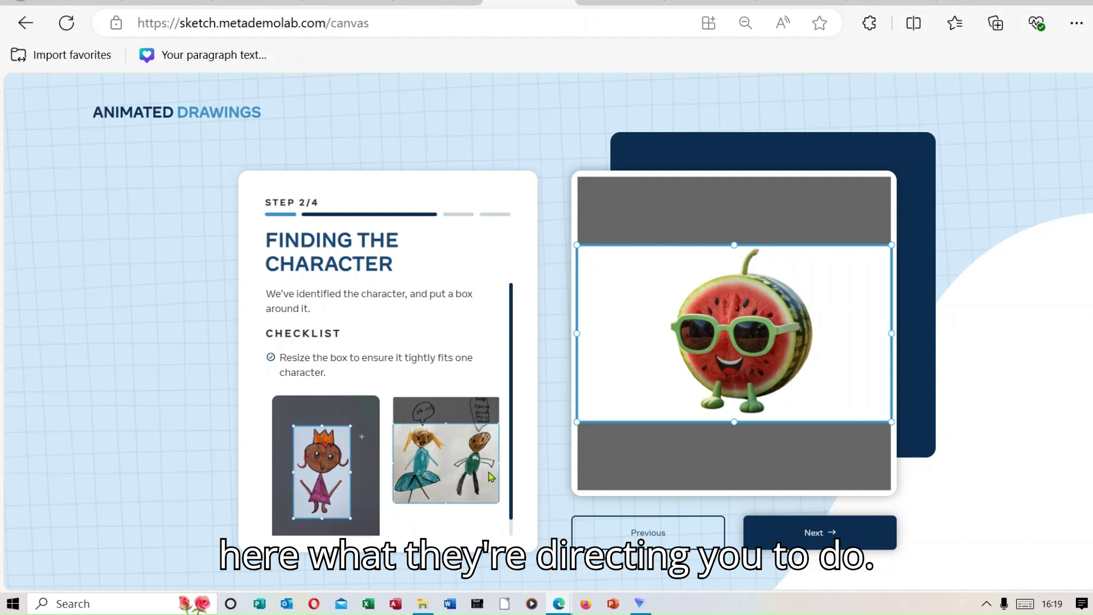
Accept the detected character box, the separation mask and the joint positions unchanged to reach the animation choices
left_click(818, 538)
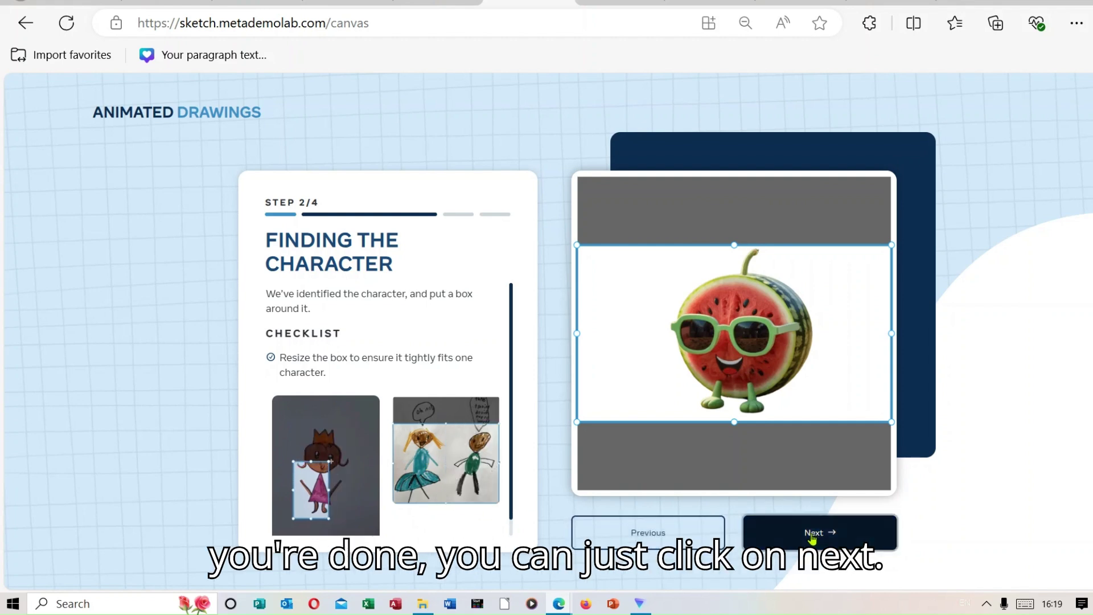
left_click(815, 538)
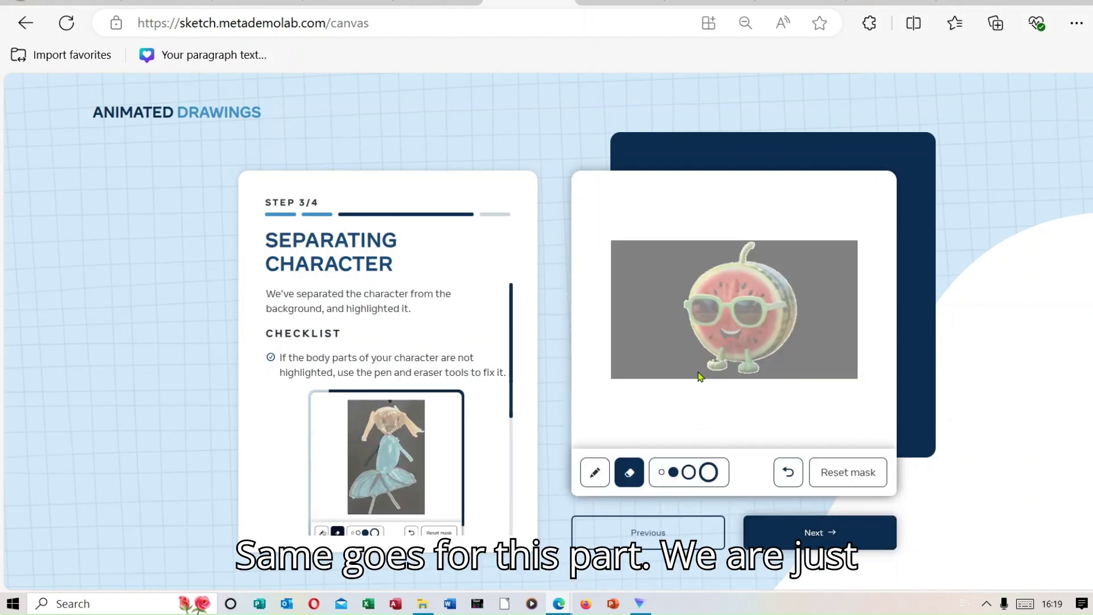
left_click(835, 535)
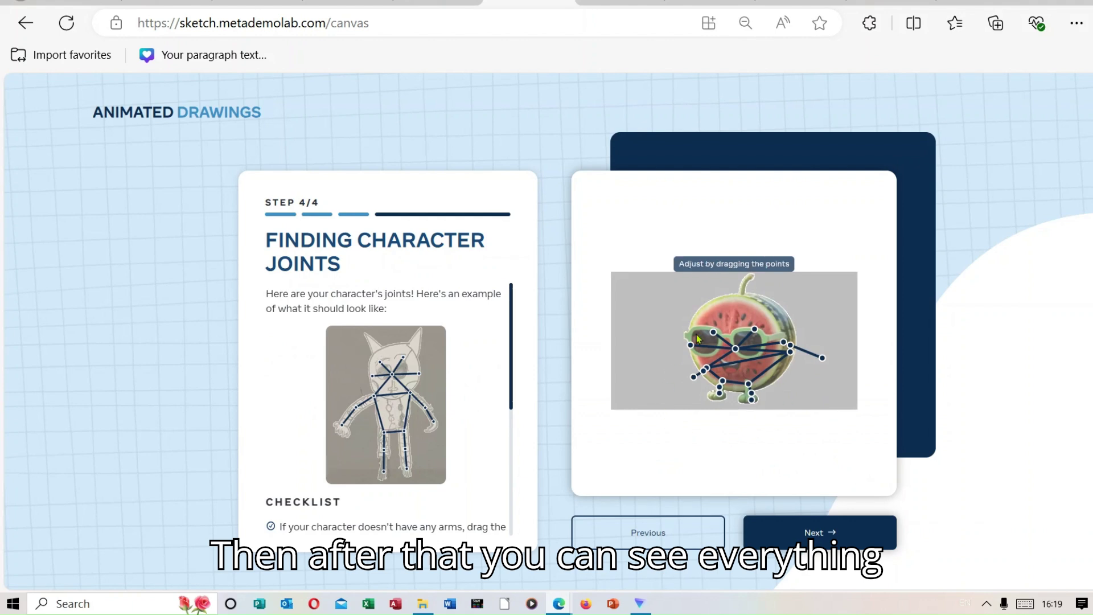
left_click(818, 542)
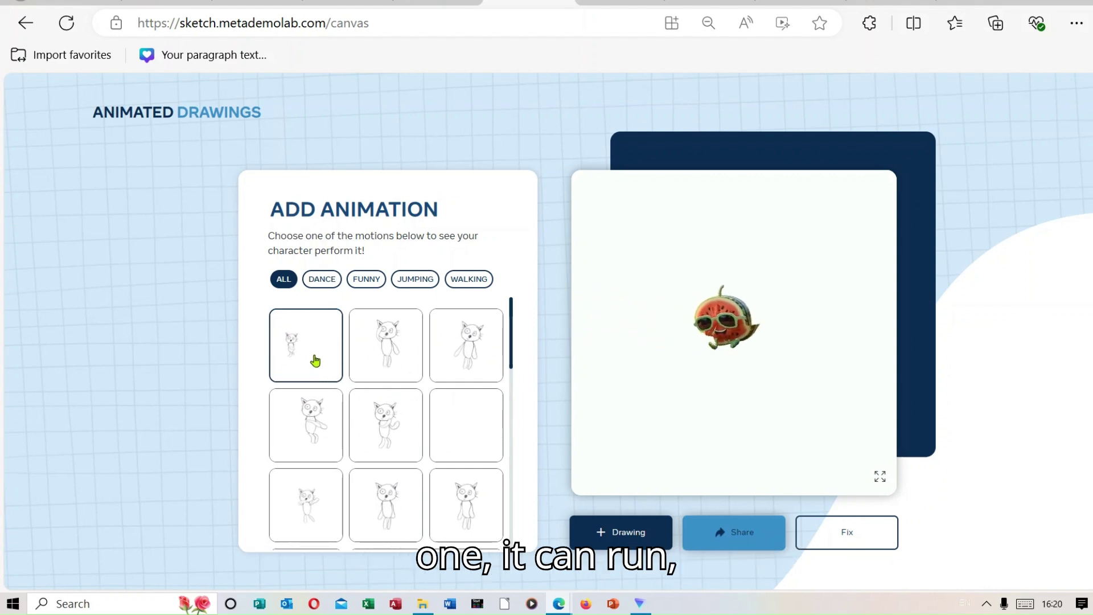
Preview the second and third motions of the first row, and the first motion in the third-to-last row
left_click(386, 350)
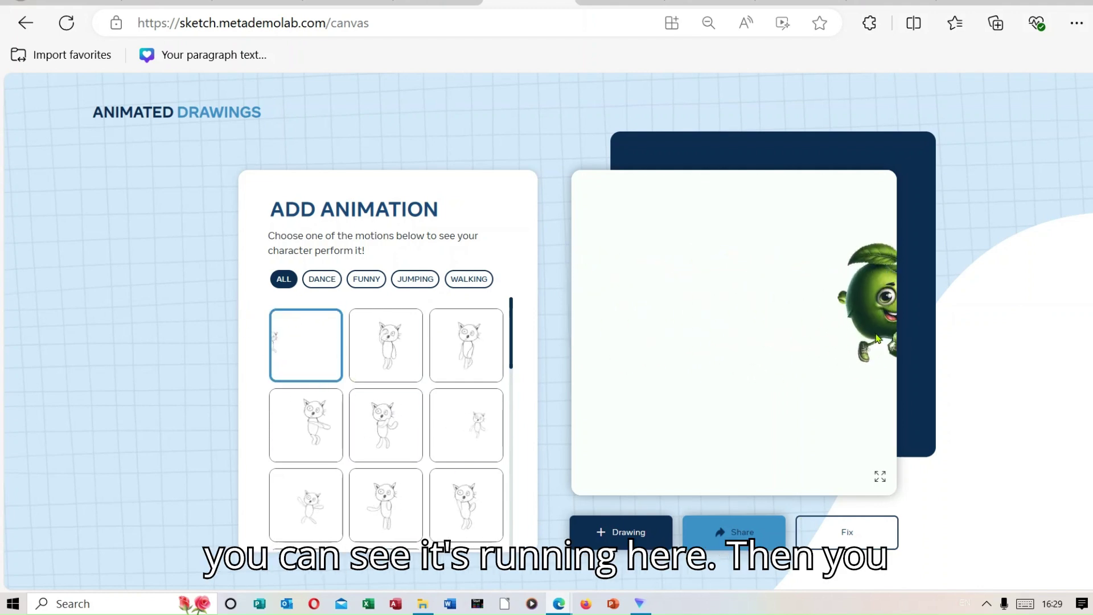
left_click(384, 353)
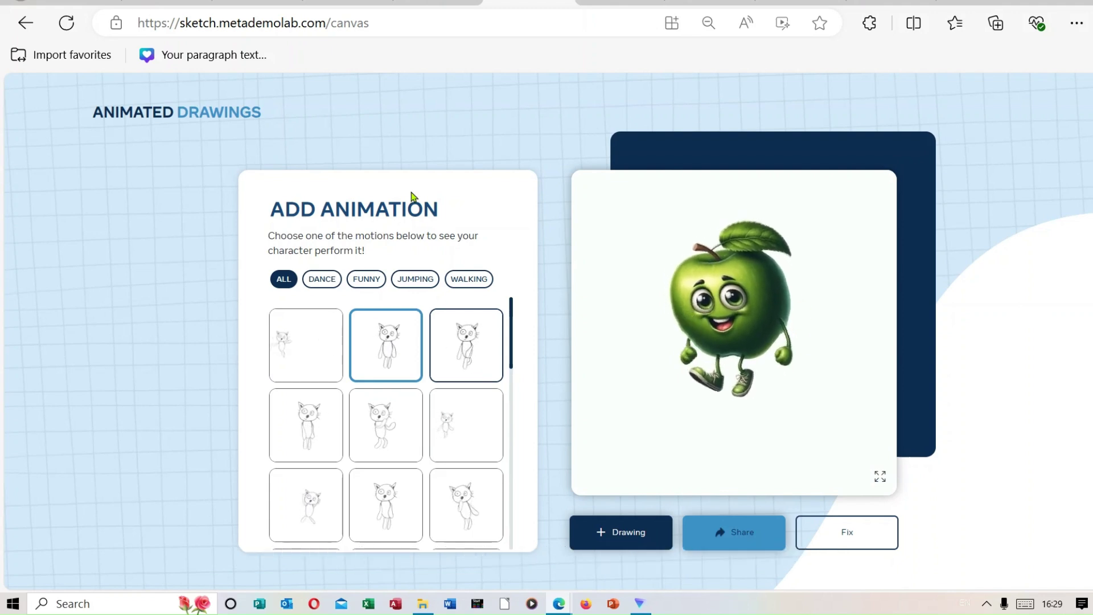
left_click(473, 346)
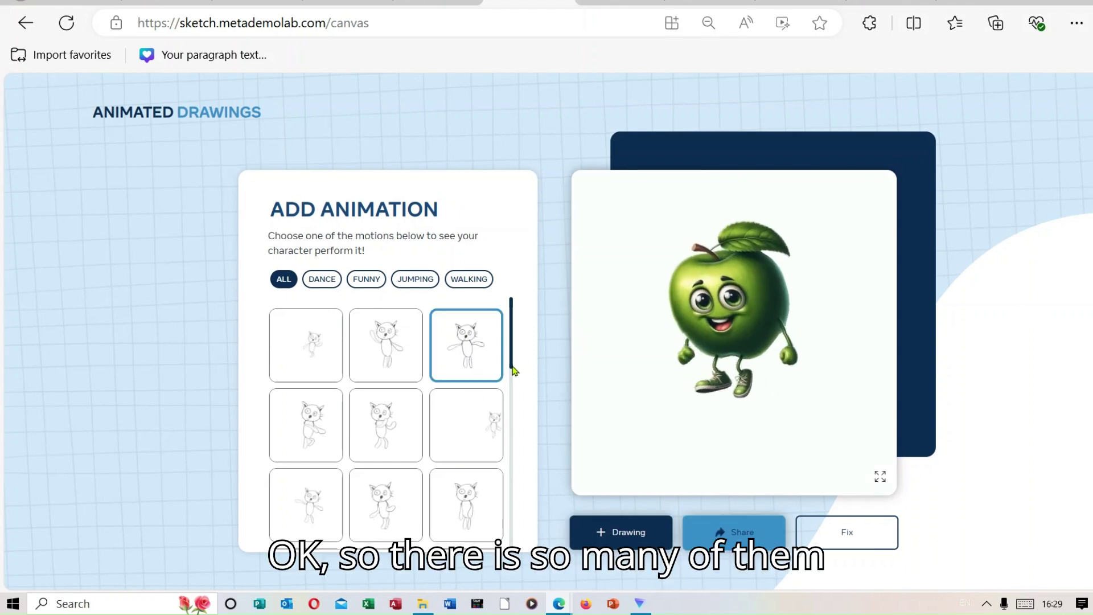
left_click_drag(514, 367, 522, 522)
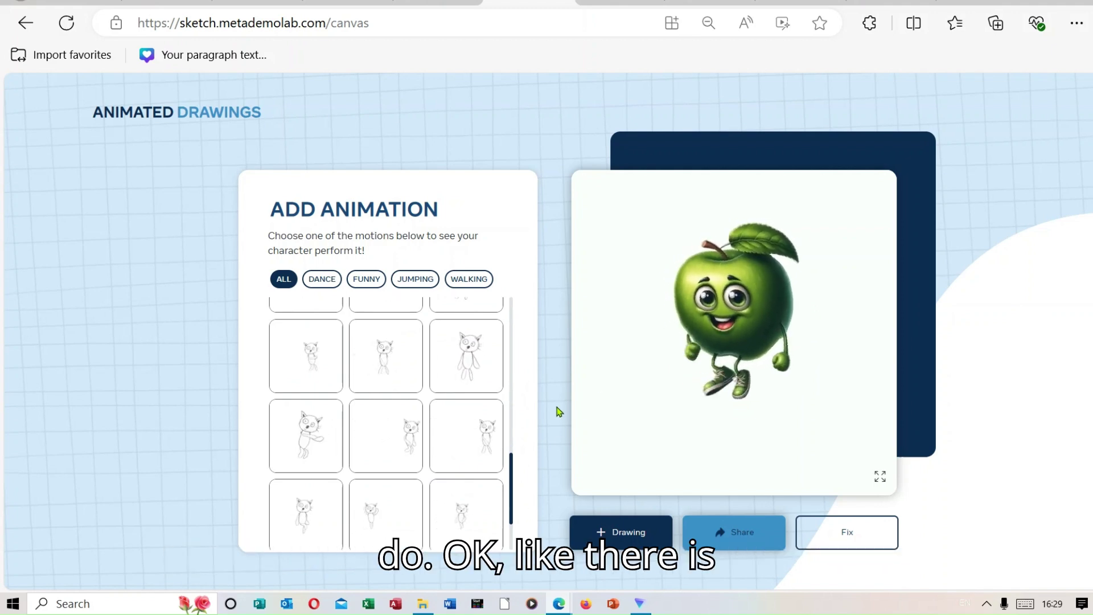
left_click(307, 446)
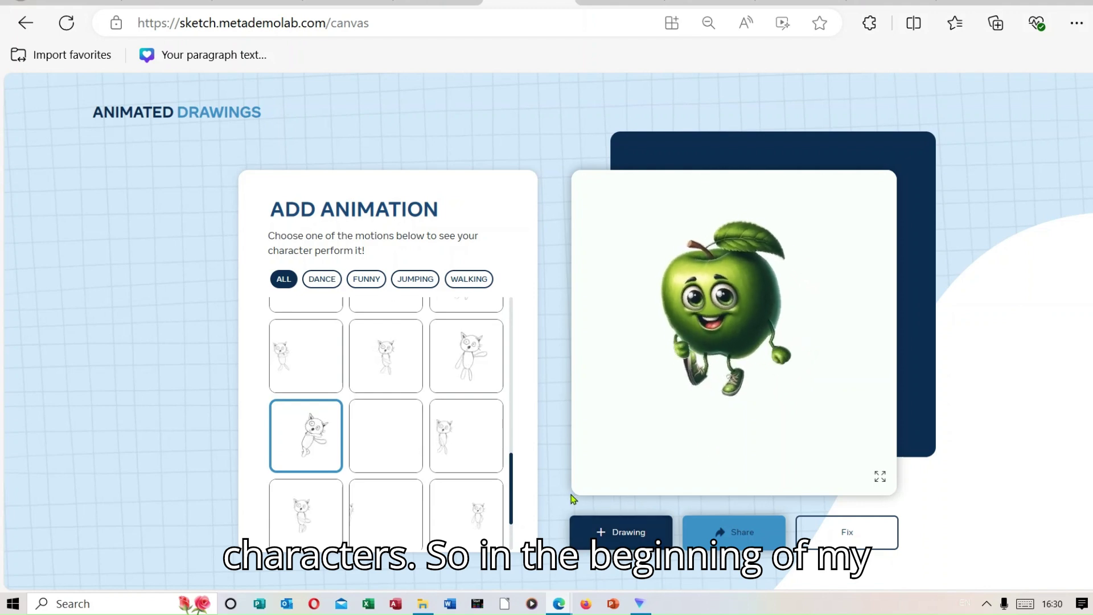
scroll(511, 537, "down", 2)
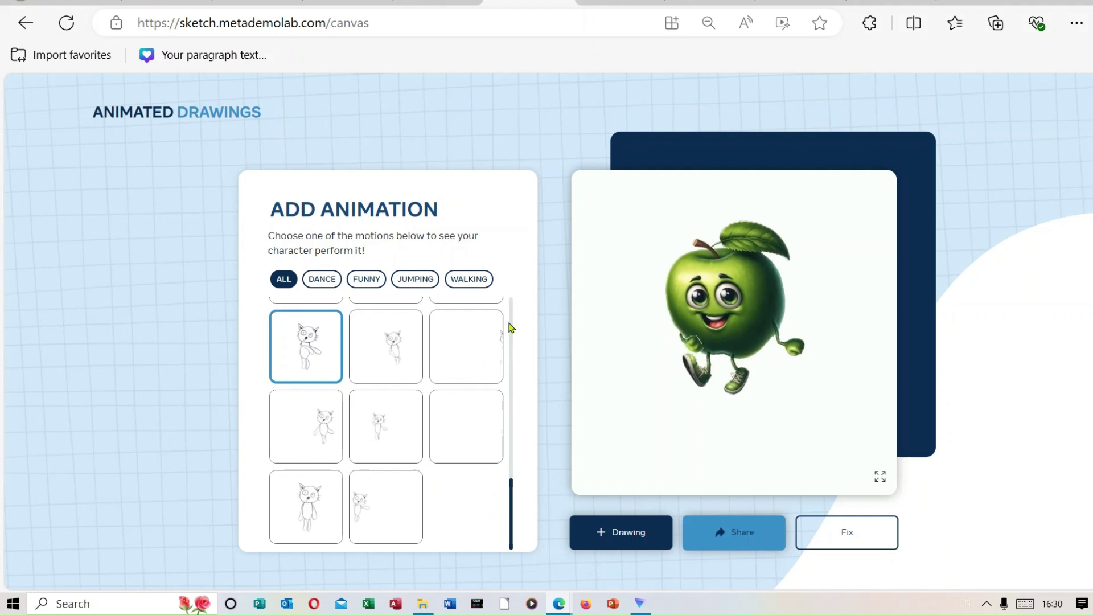
scroll(511, 324, "up", 3)
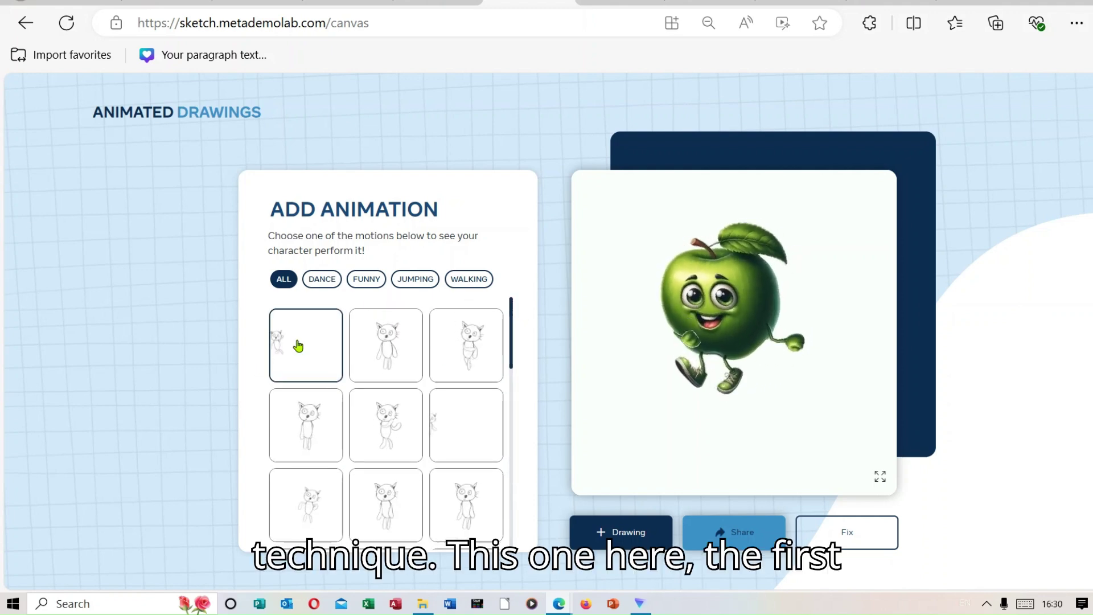
Preview the second motion again, then apply the first motion in the third-to-last row to the green apple character
left_click(377, 345)
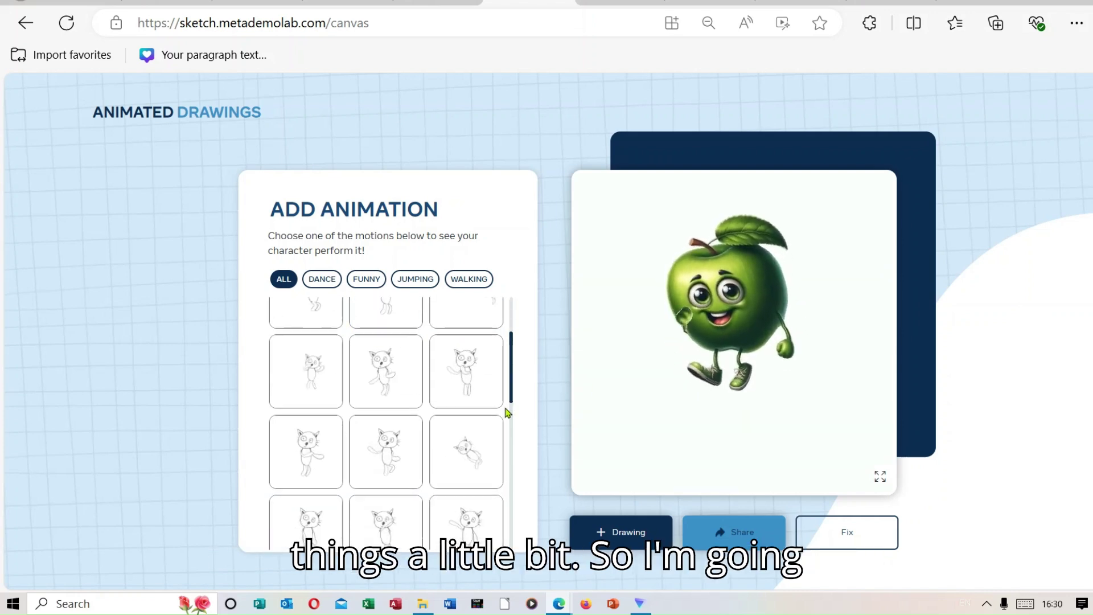
left_click_drag(508, 405, 509, 430)
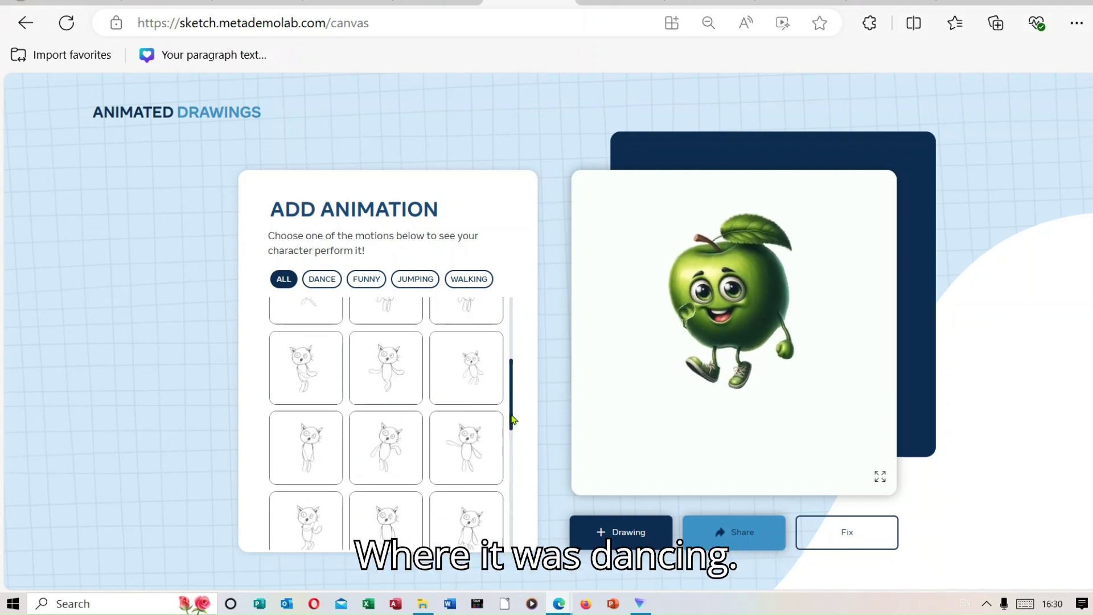
left_click_drag(514, 422, 515, 465)
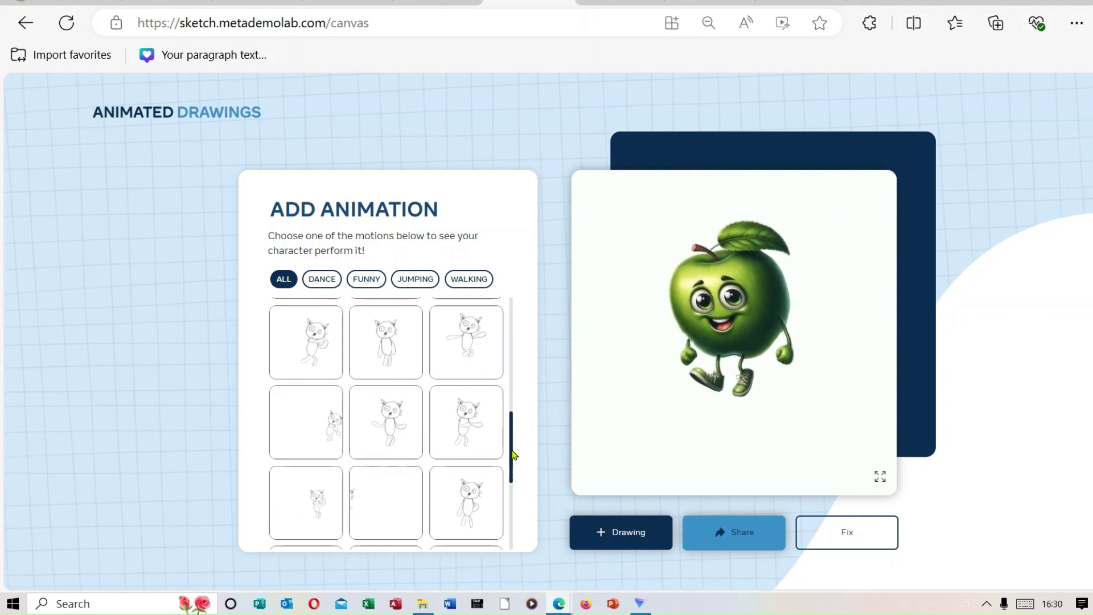
left_click(297, 411)
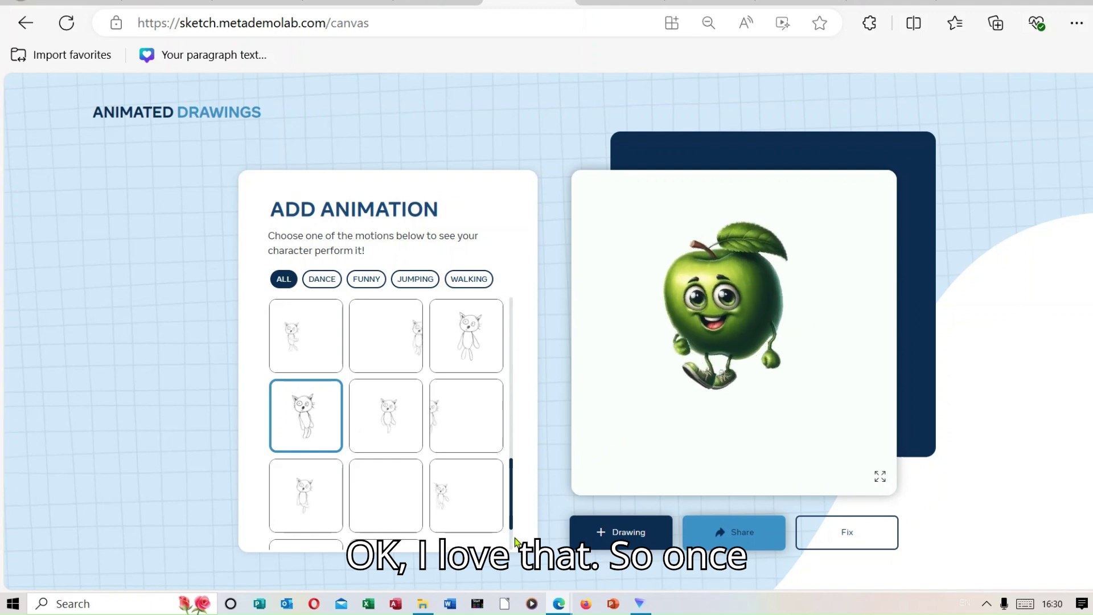
scroll(509, 545, "down", 2)
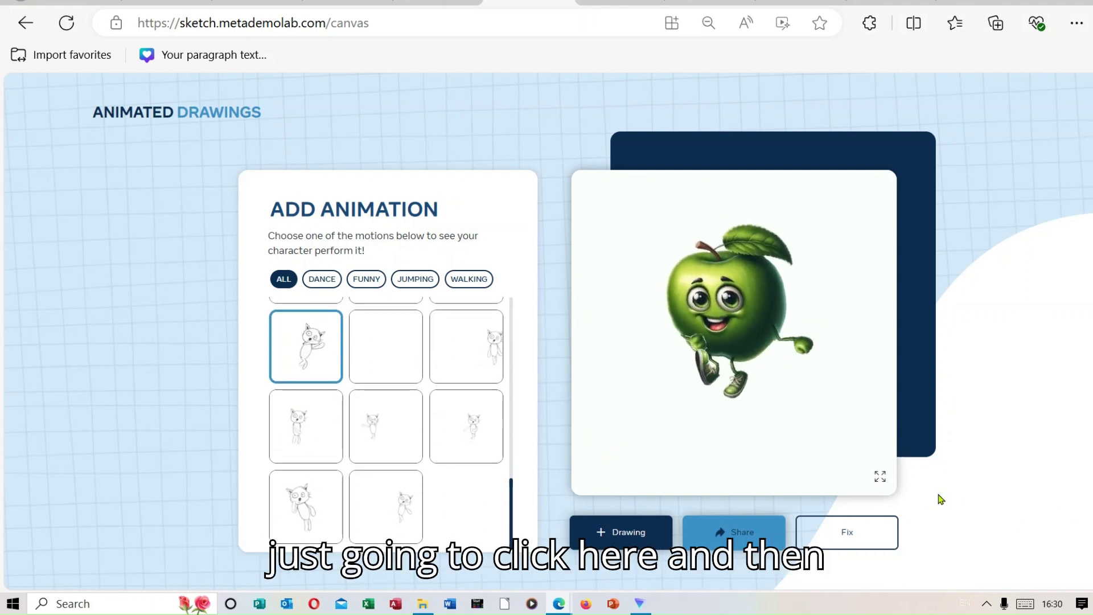
Show the animated green apple in full screen and download the video from the player's options
left_click(880, 476)
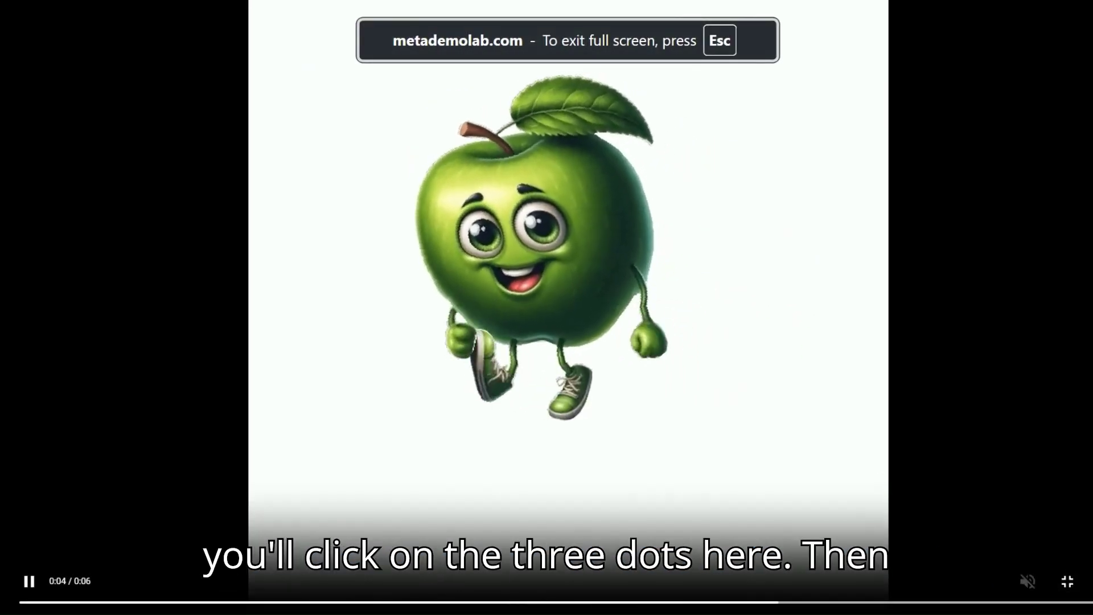
left_click(1085, 581)
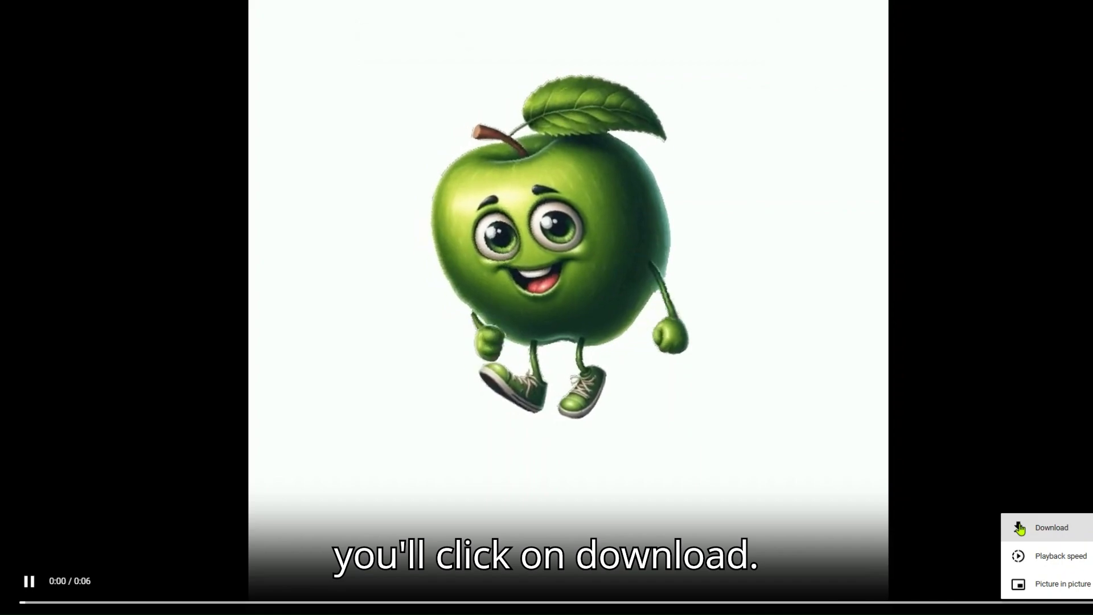
left_click(1019, 528)
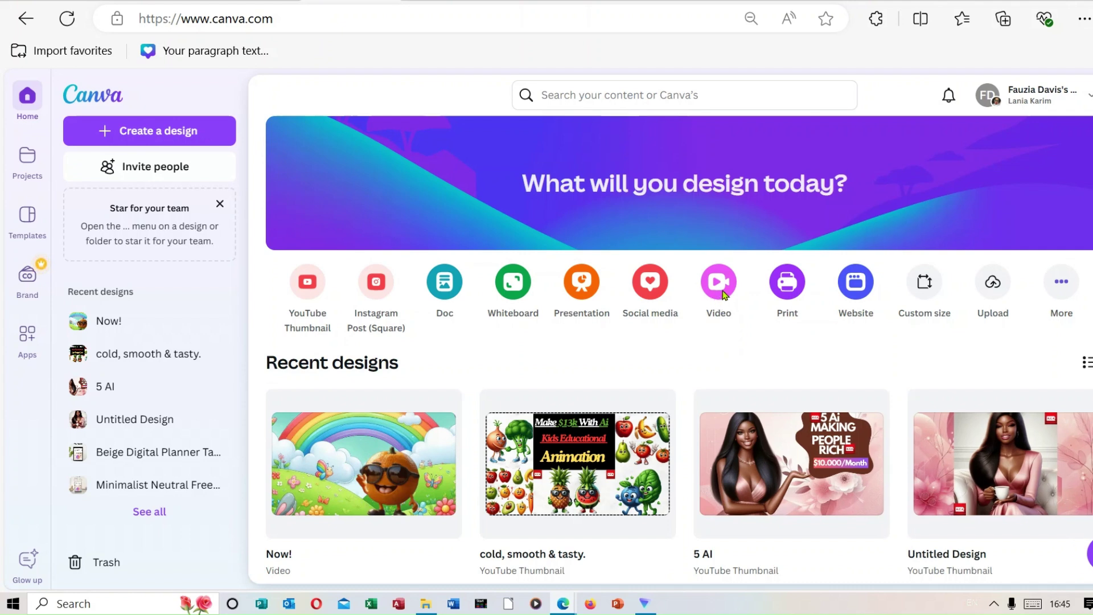
Switch to Canva, create a blank 1920 × 1080 px YouTube Video design and open the elements library
left_click(712, 276)
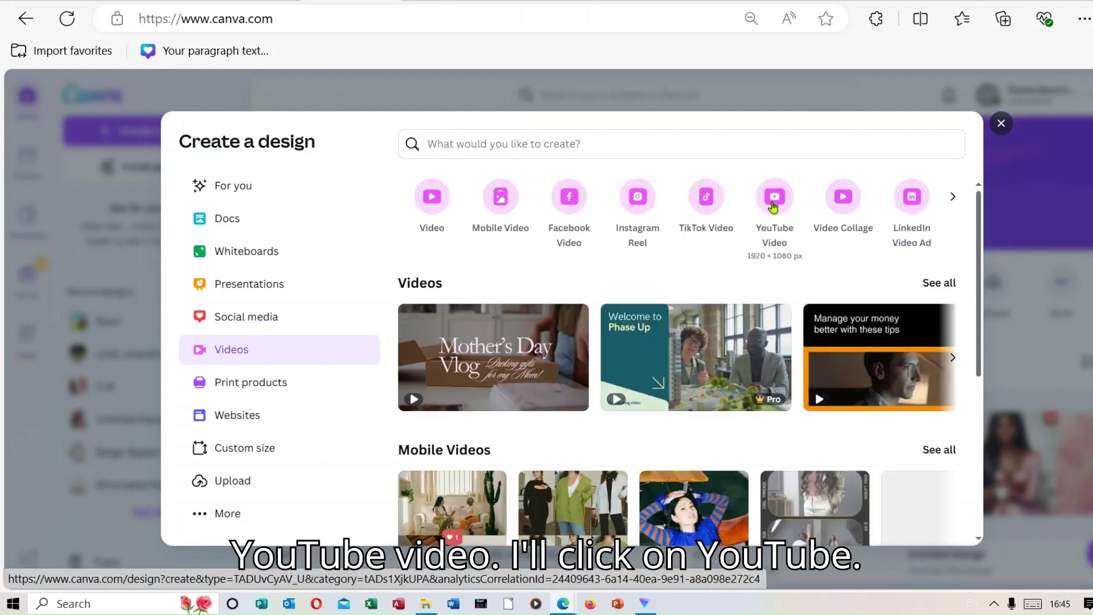
left_click(775, 206)
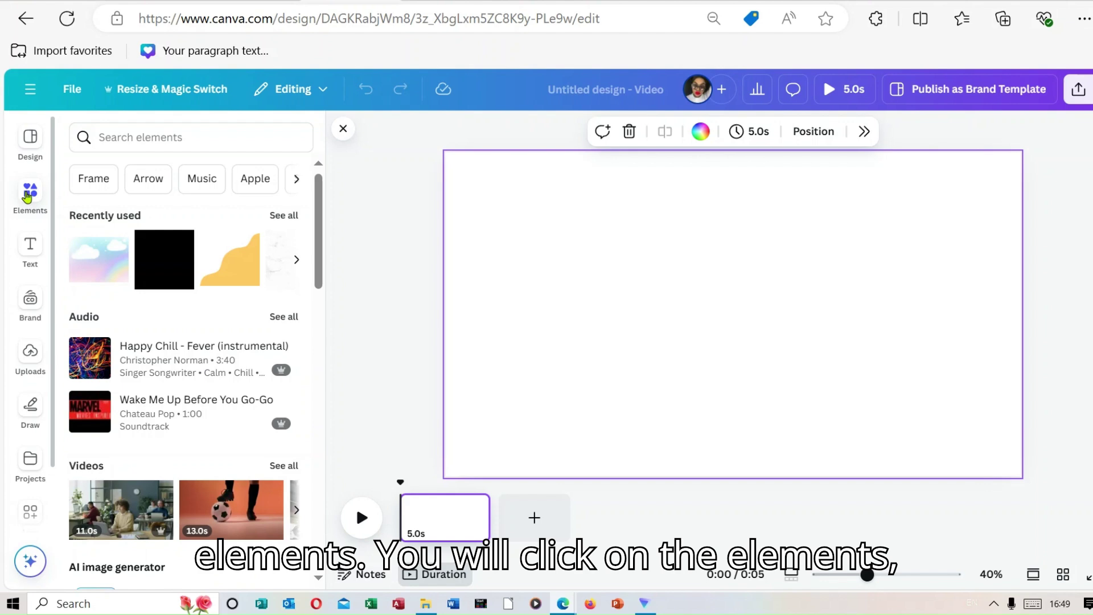
left_click(34, 193)
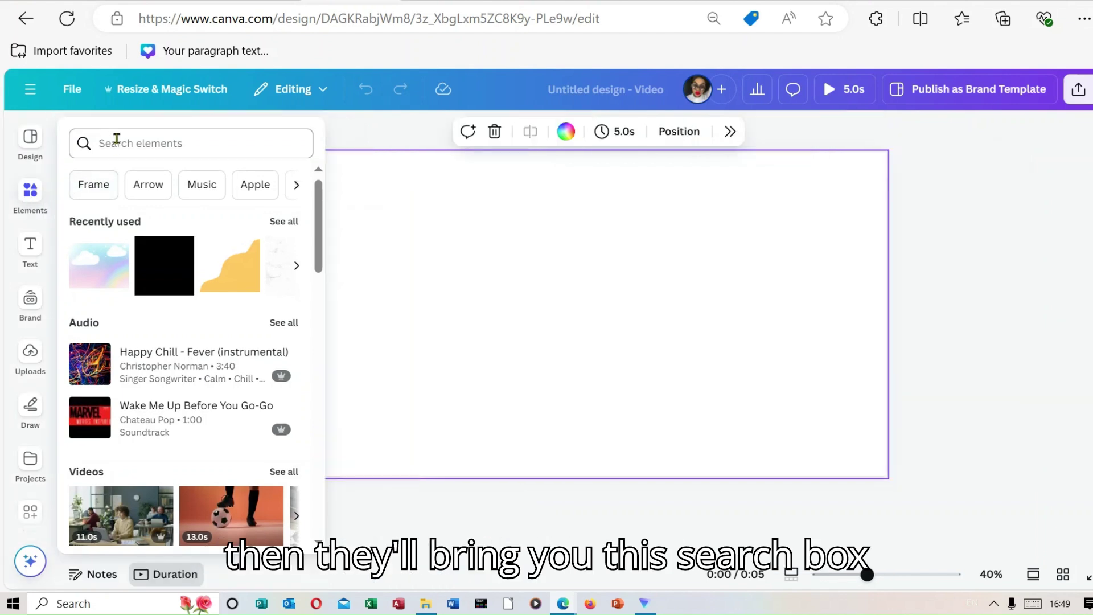
Search the elements library for "cartoon background"
left_click(118, 140)
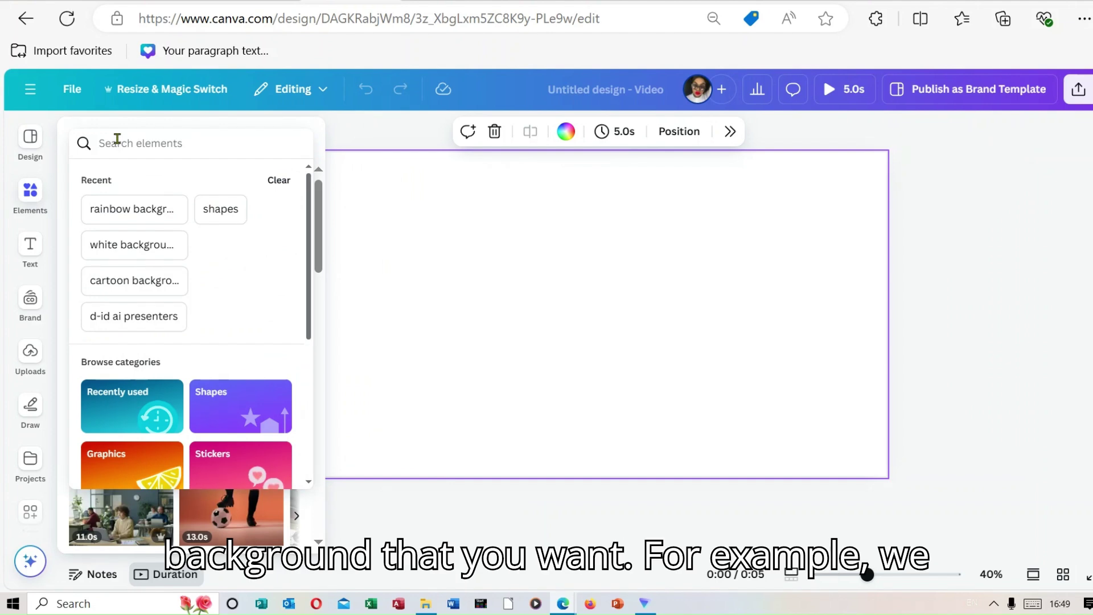
type("cat")
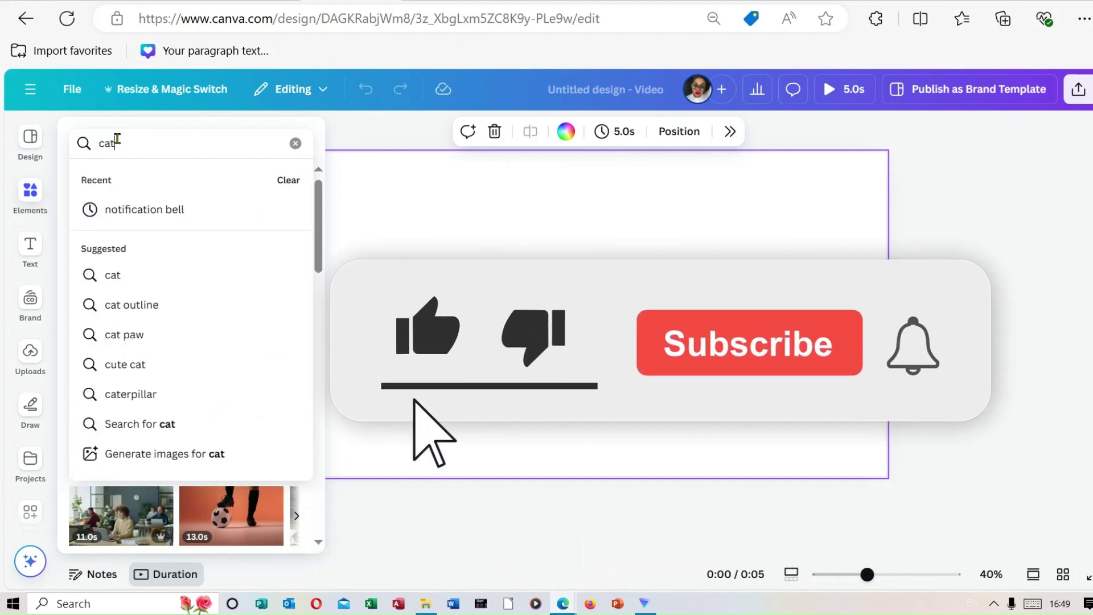
type("oo")
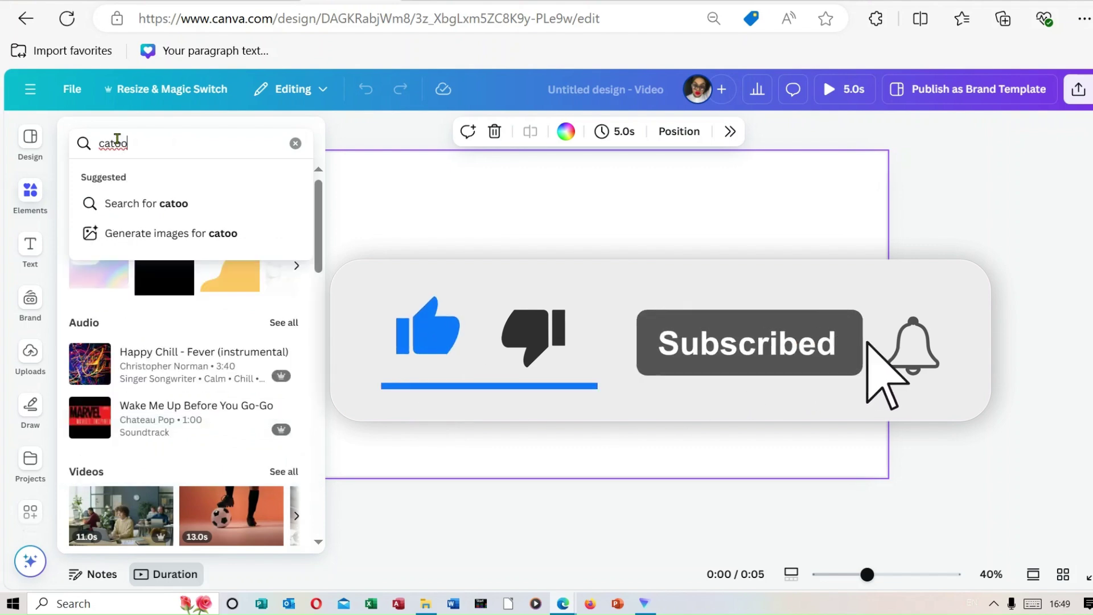
key("Escape")
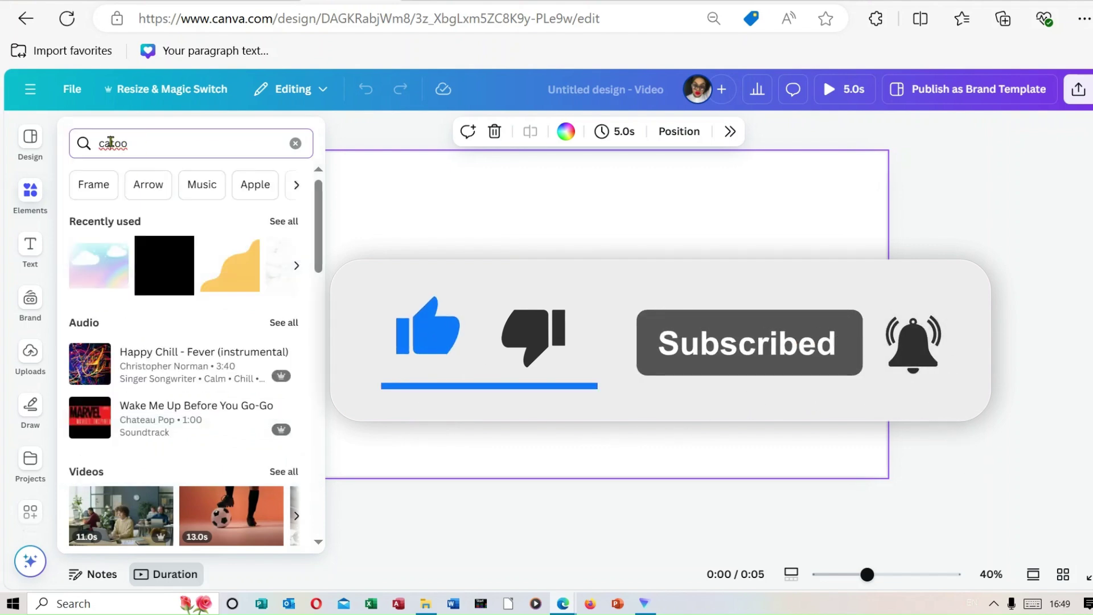
left_click(111, 143)
type("r")
left_click(188, 210)
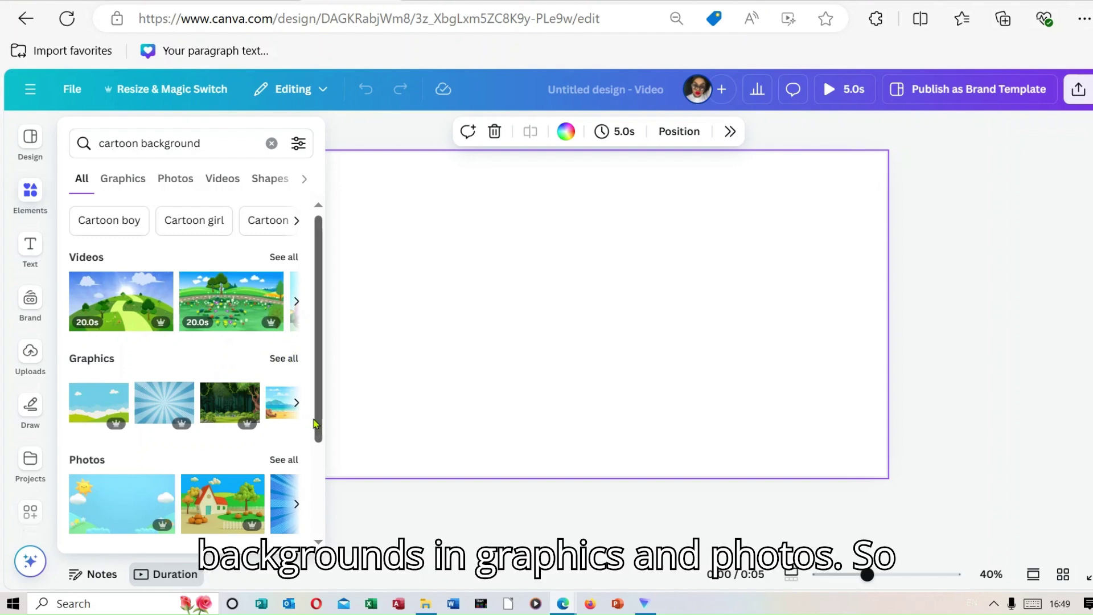
Examine the graphics and the photos found for "cartoon background" for a scene that suits the kids video
left_click(286, 365)
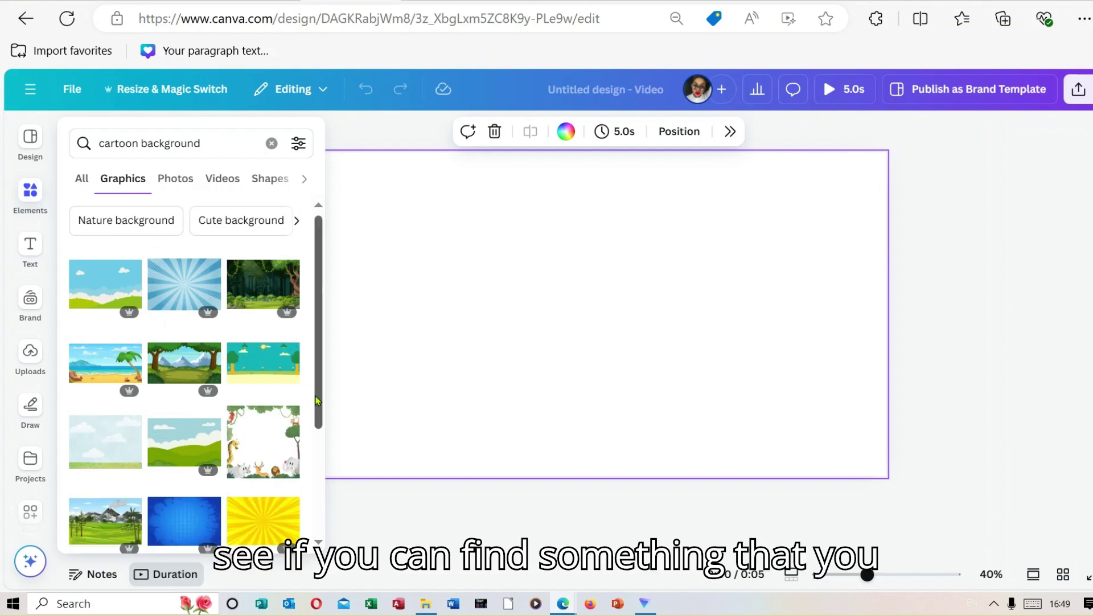
left_click_drag(322, 435, 322, 614)
scroll(286, 391, "up", 15)
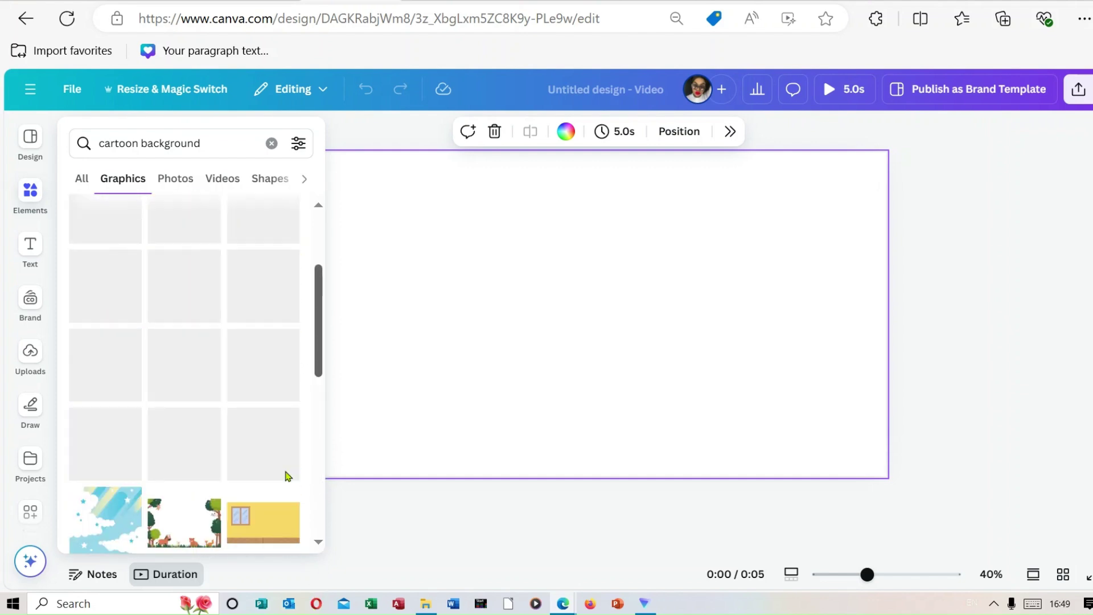
left_click(179, 179)
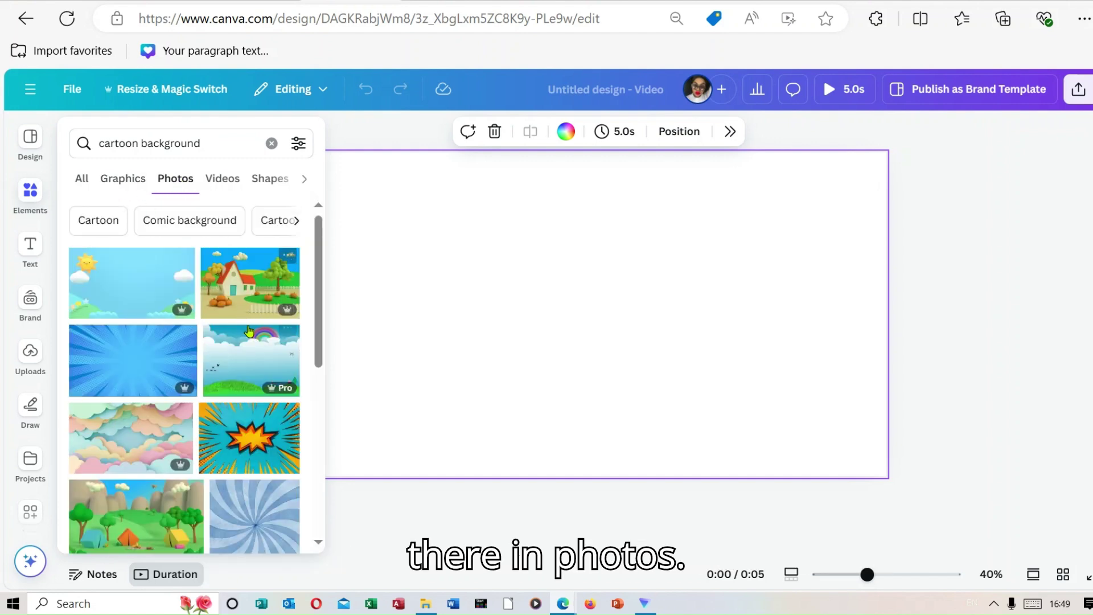
left_click_drag(319, 358, 311, 501)
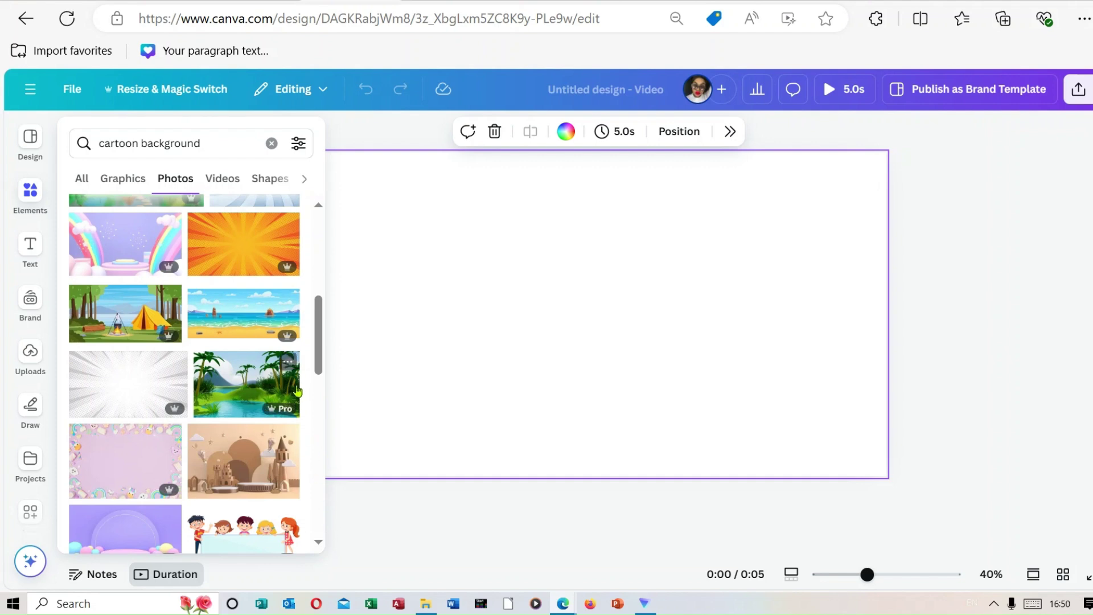
left_click_drag(319, 369, 317, 474)
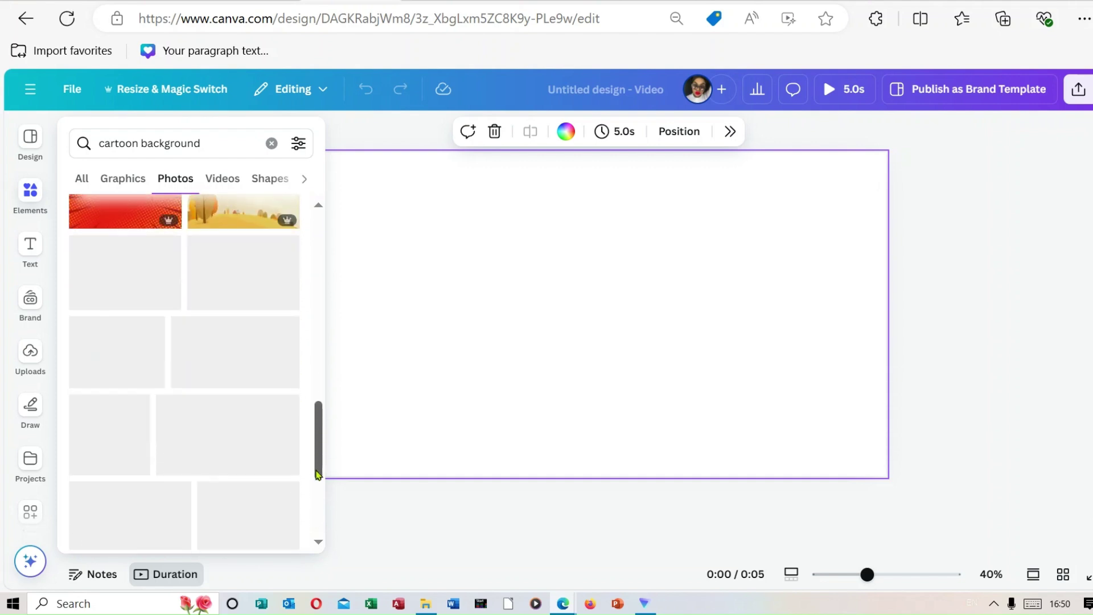
scroll(314, 529, "down", 4)
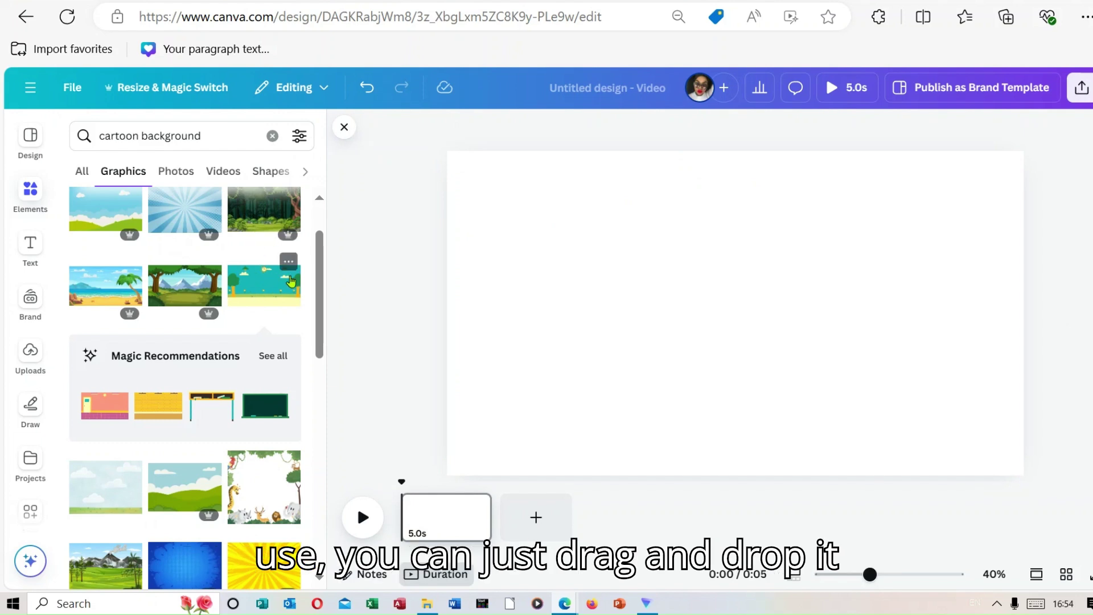
Add the teal park graphic with two trees and a clock sun to the page and enlarge it to fill the page
left_click(263, 292)
left_click(620, 260)
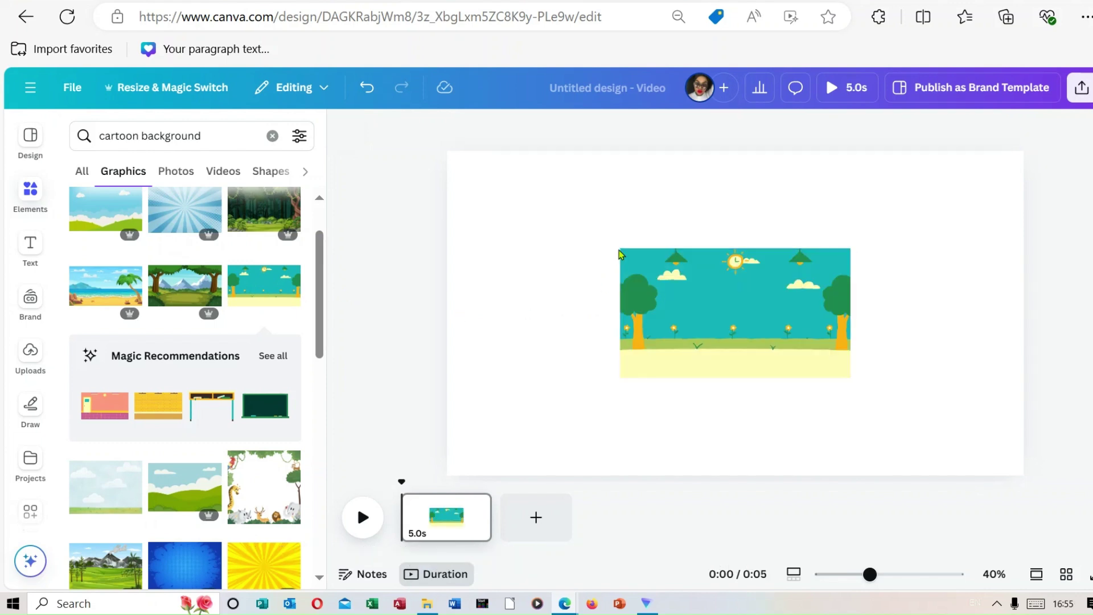
left_click_drag(618, 243, 415, 218)
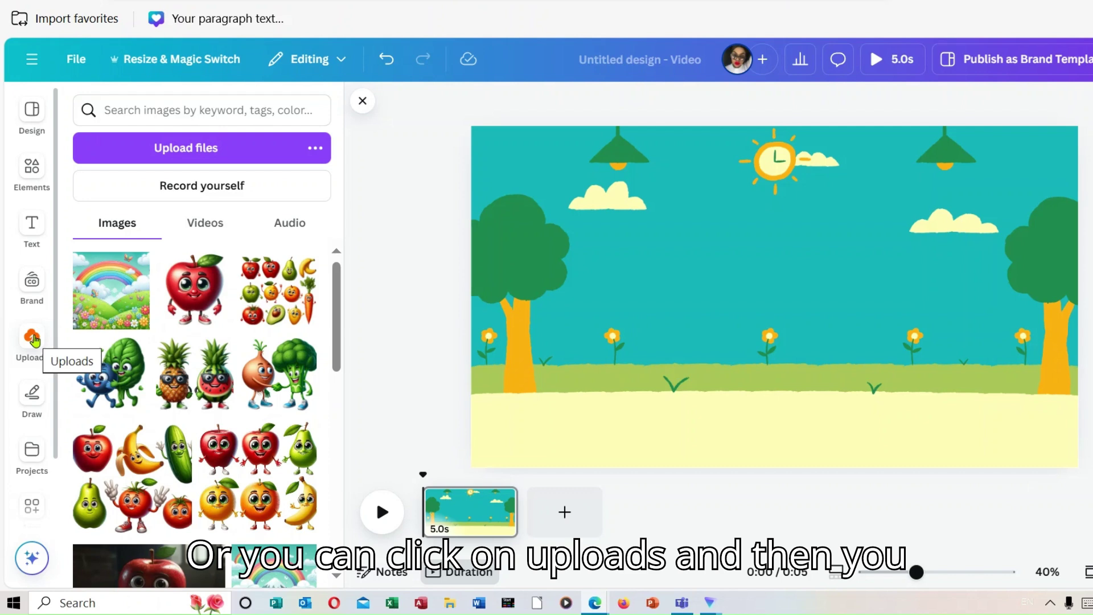
Add the uploaded rainbow meadow image to the page and delete the teal park background behind it
left_click(34, 340)
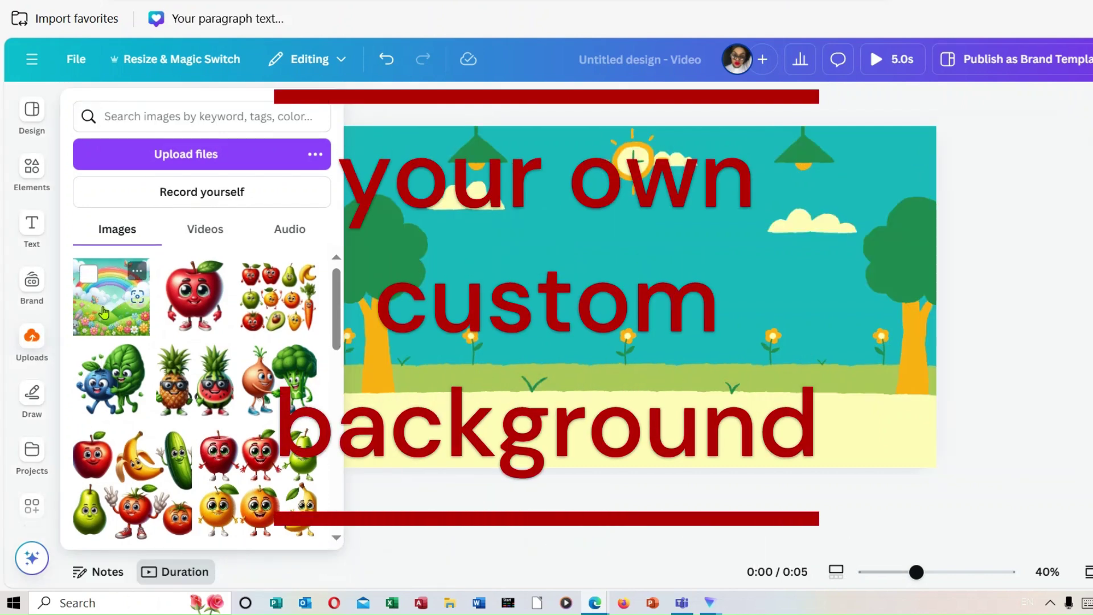
left_click(103, 313)
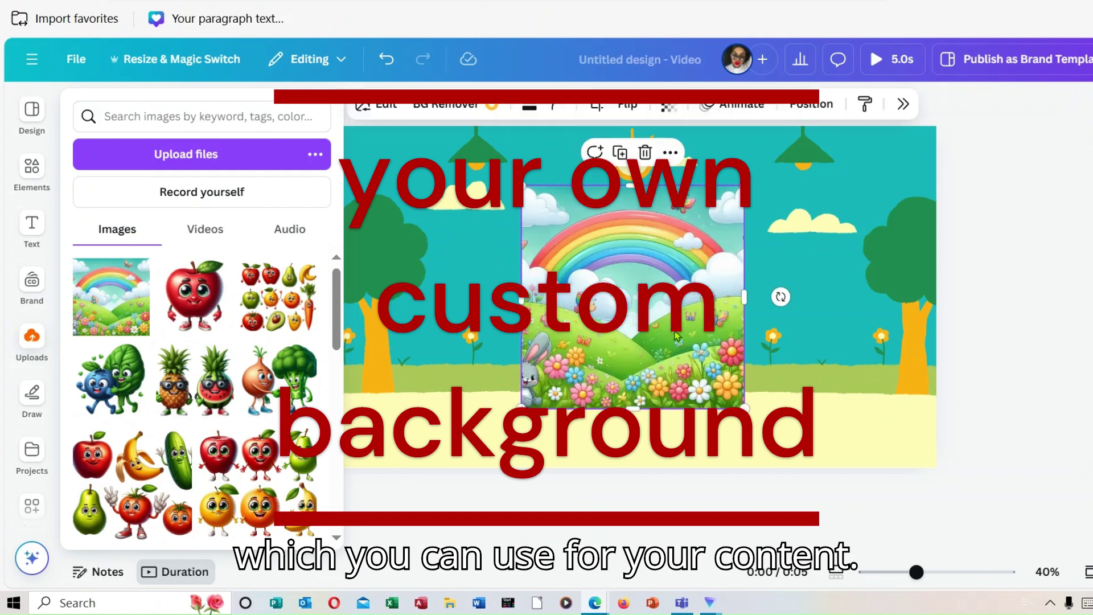
left_click(844, 308)
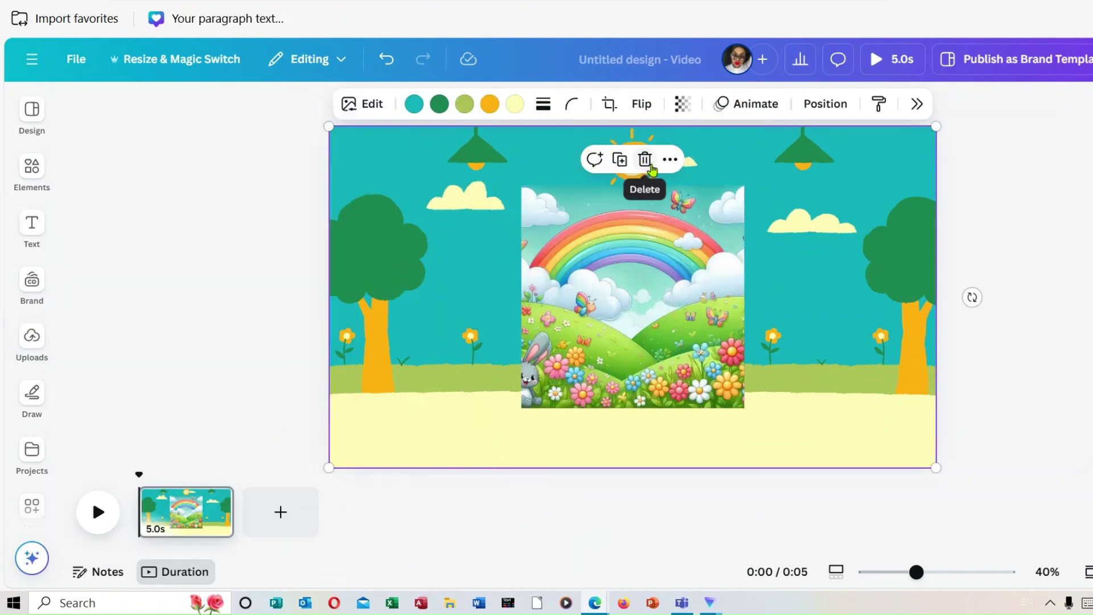
left_click(645, 154)
left_click(574, 238)
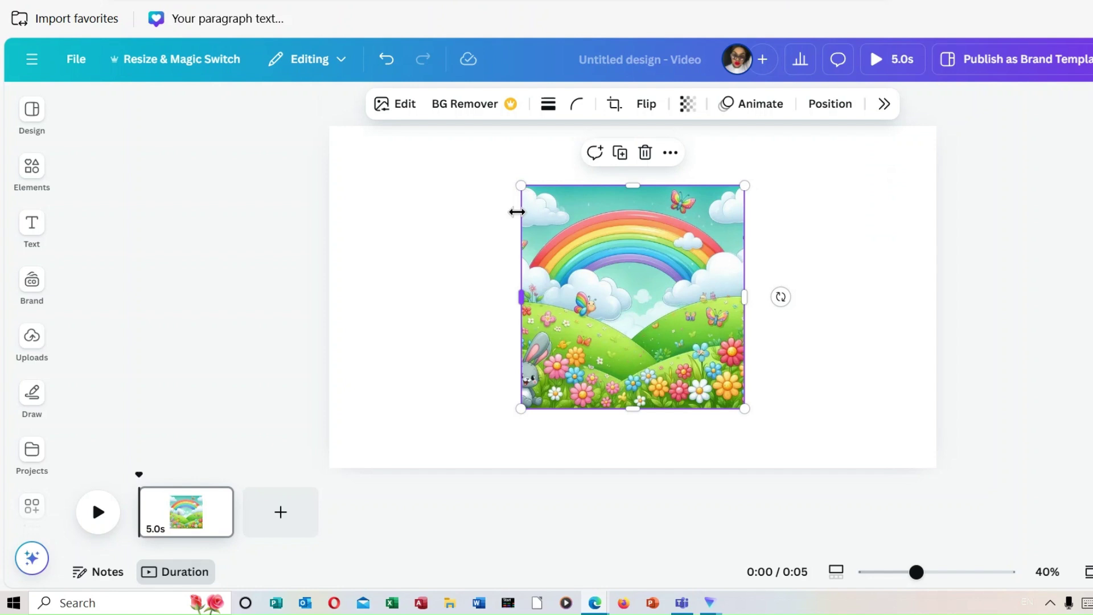
Enlarge and widen the rainbow meadow image to about 1,965 × 1,110 so it covers the whole page
left_click_drag(520, 408, 461, 468)
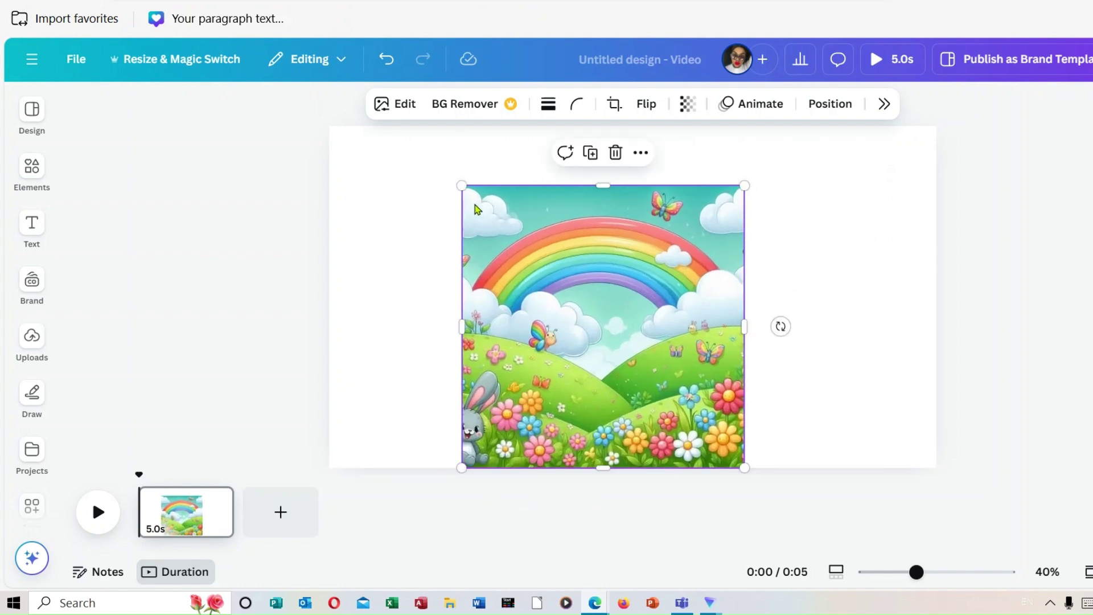
left_click_drag(461, 187, 392, 120)
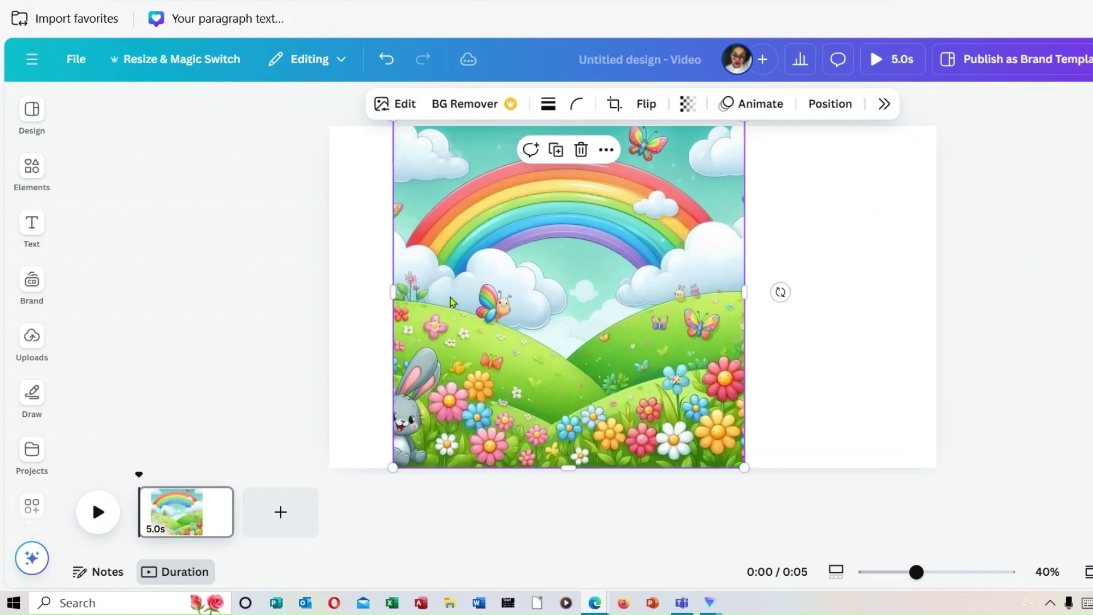
left_click_drag(747, 302, 913, 340)
left_click_drag(393, 293, 329, 293)
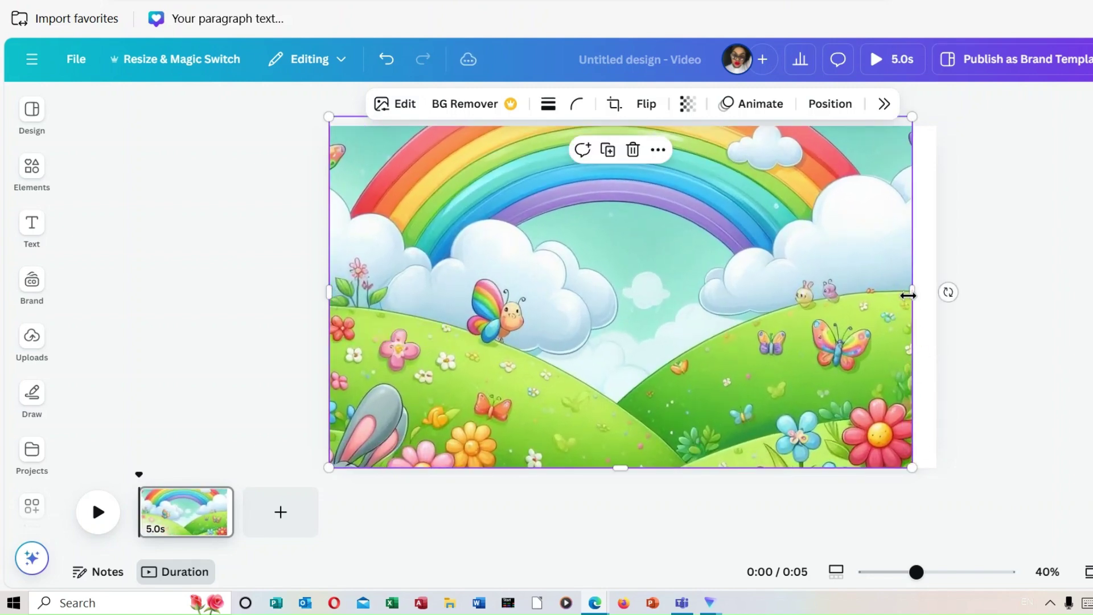
left_click_drag(916, 292, 951, 292)
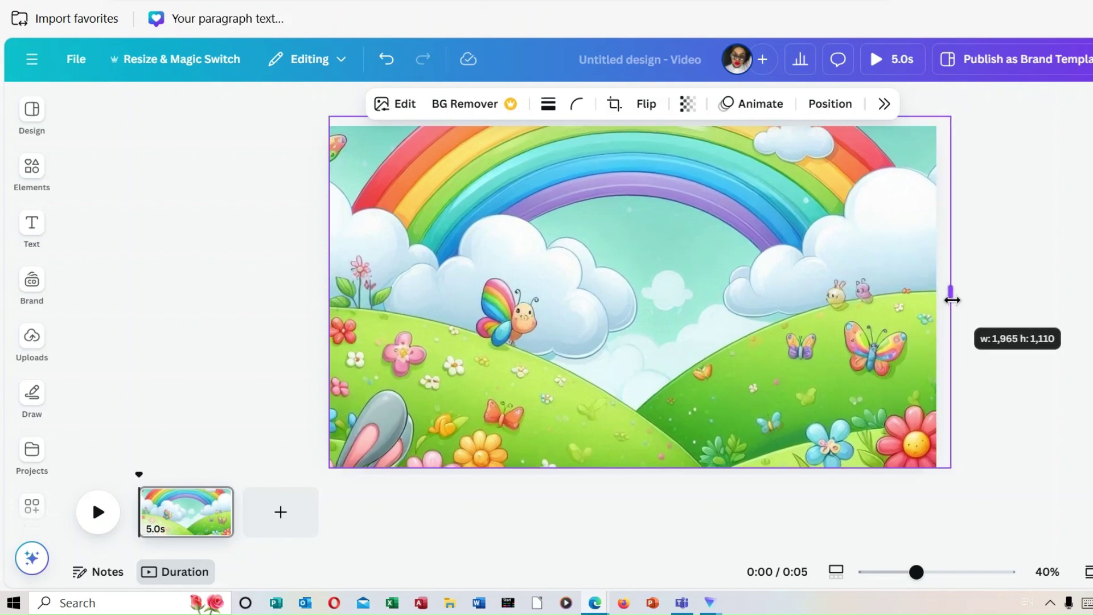
left_click(1035, 297)
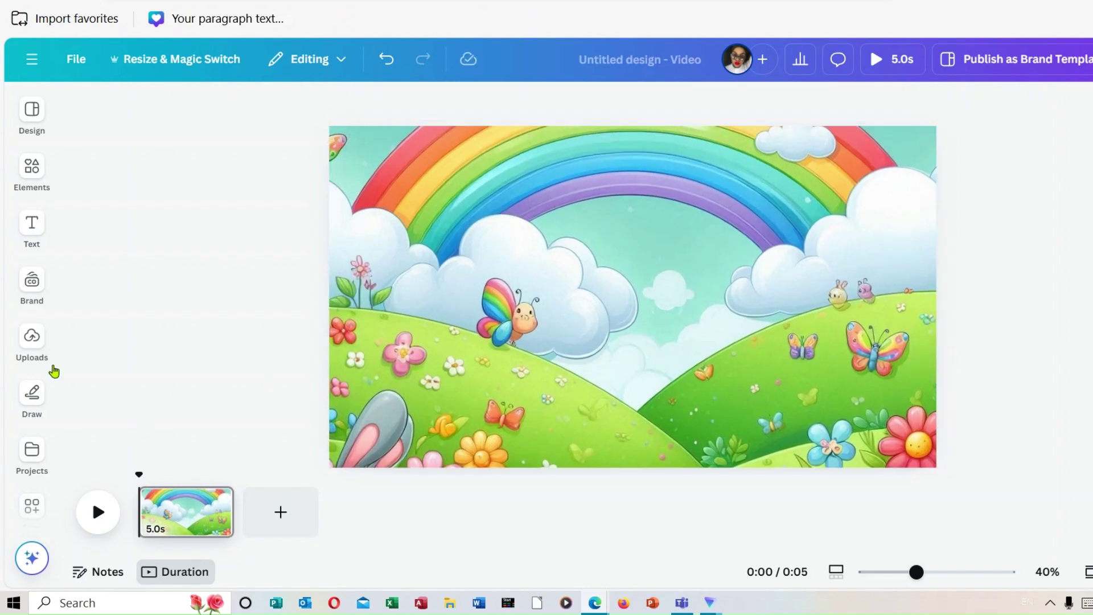
Upload shuffle_dance.mp4 from the Downloads folder and add the green apple clip to the page
left_click(32, 341)
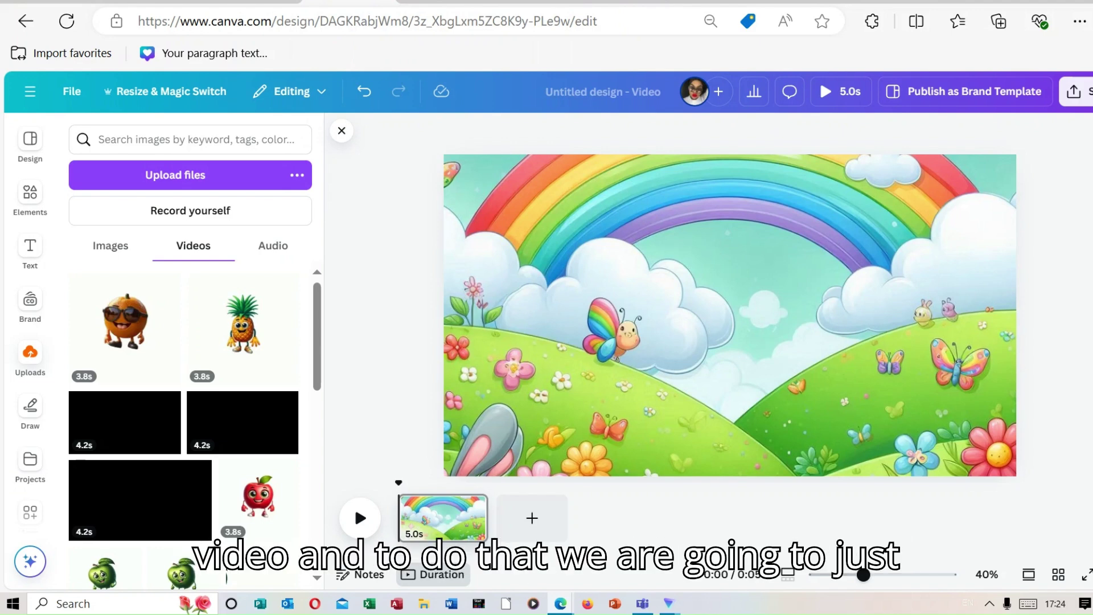
left_click(30, 356)
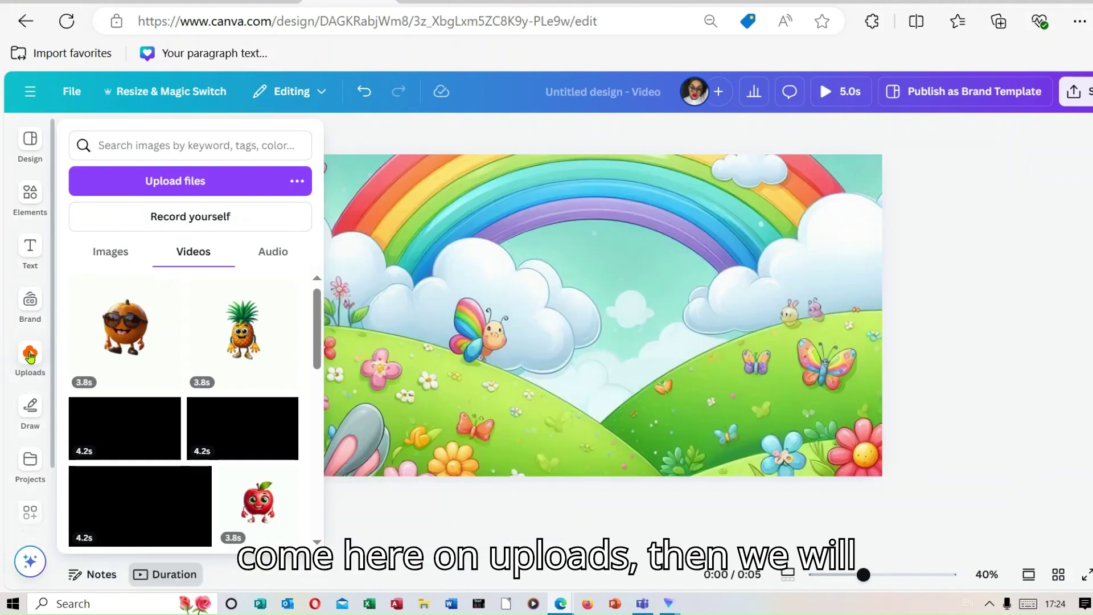
left_click(169, 182)
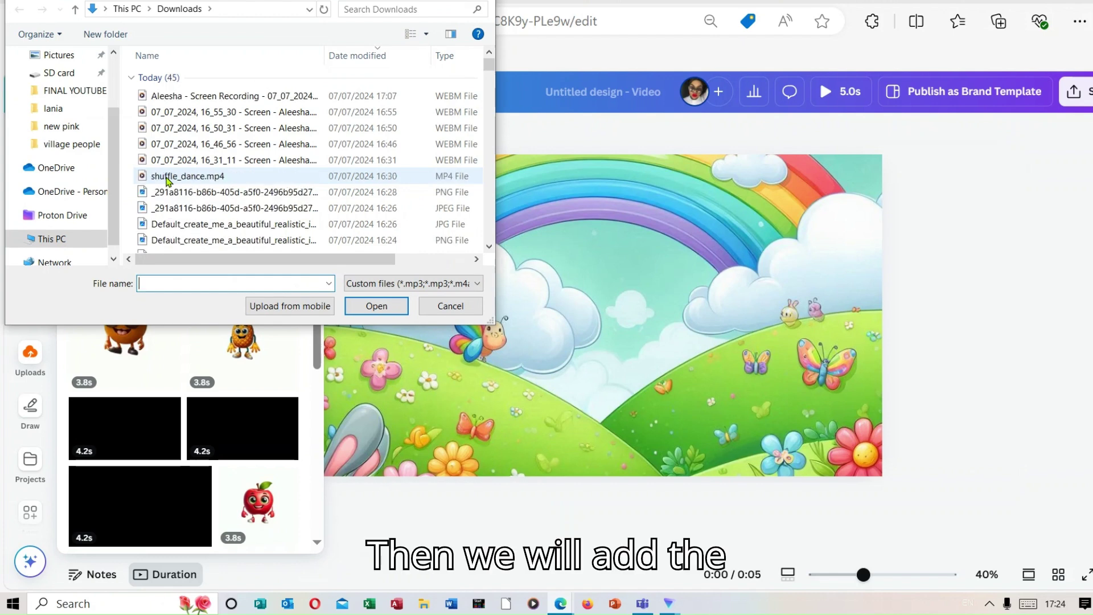
double_click(191, 176)
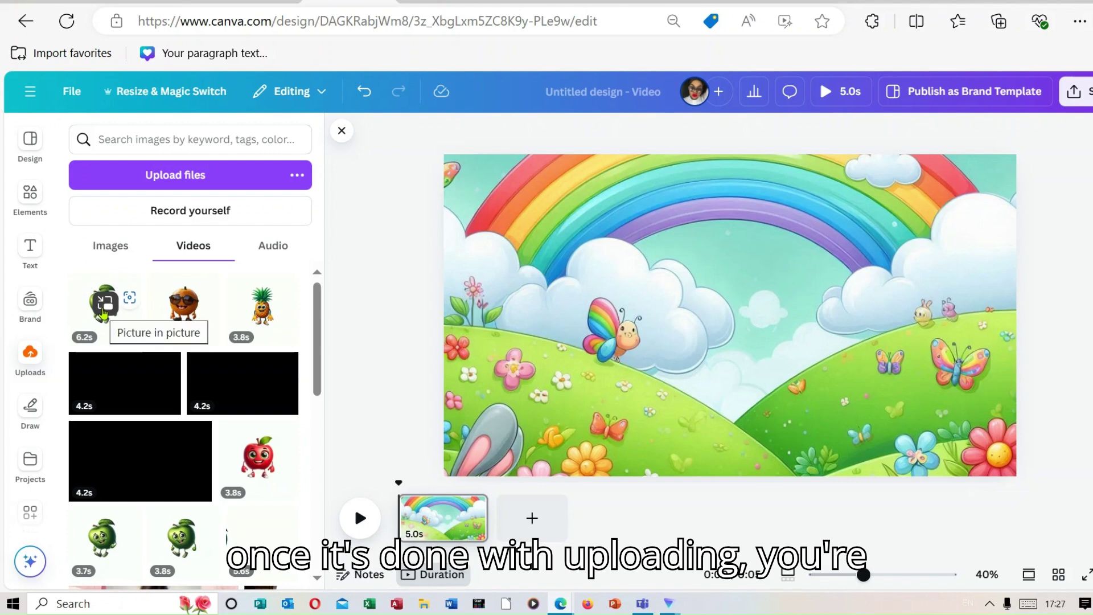
left_click(103, 321)
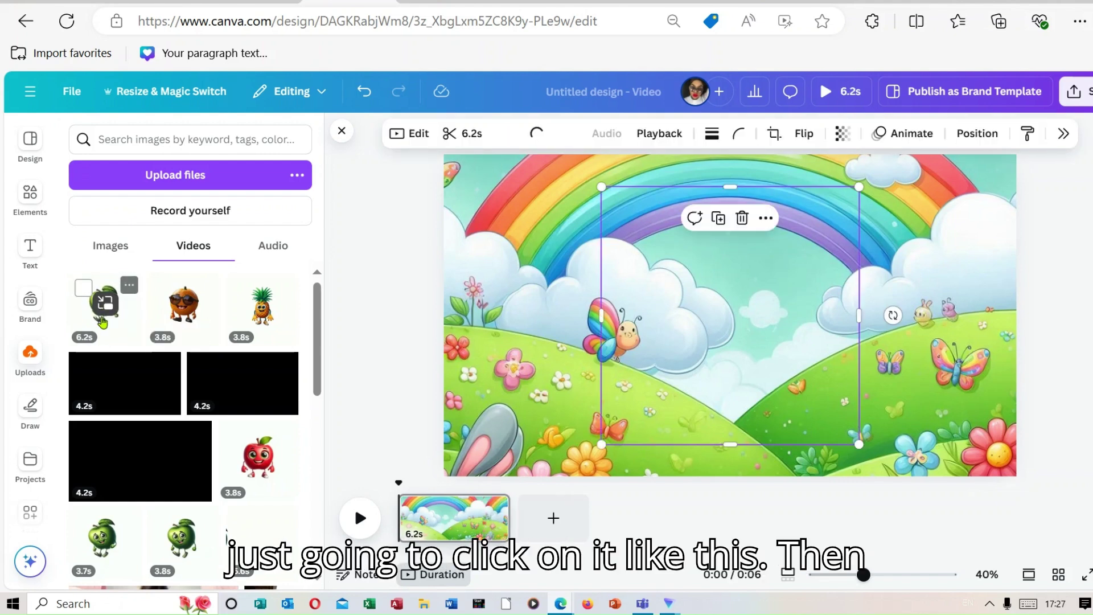
Remove the green apple clip's background and move the character onto the grassy hill in the lower right of the scene
left_click_drag(778, 405, 770, 418)
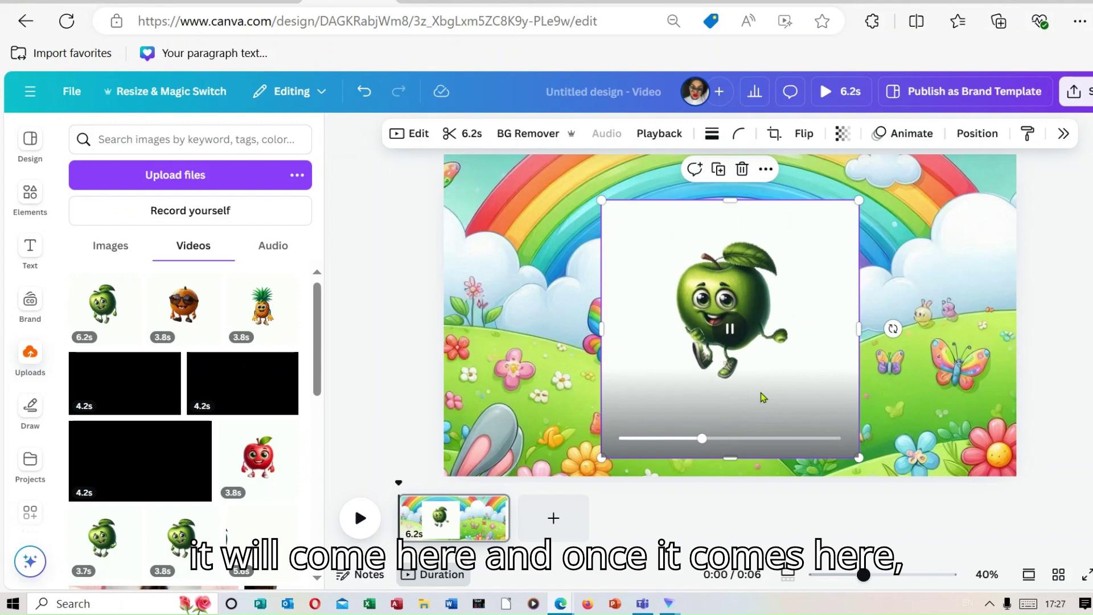
left_click(528, 137)
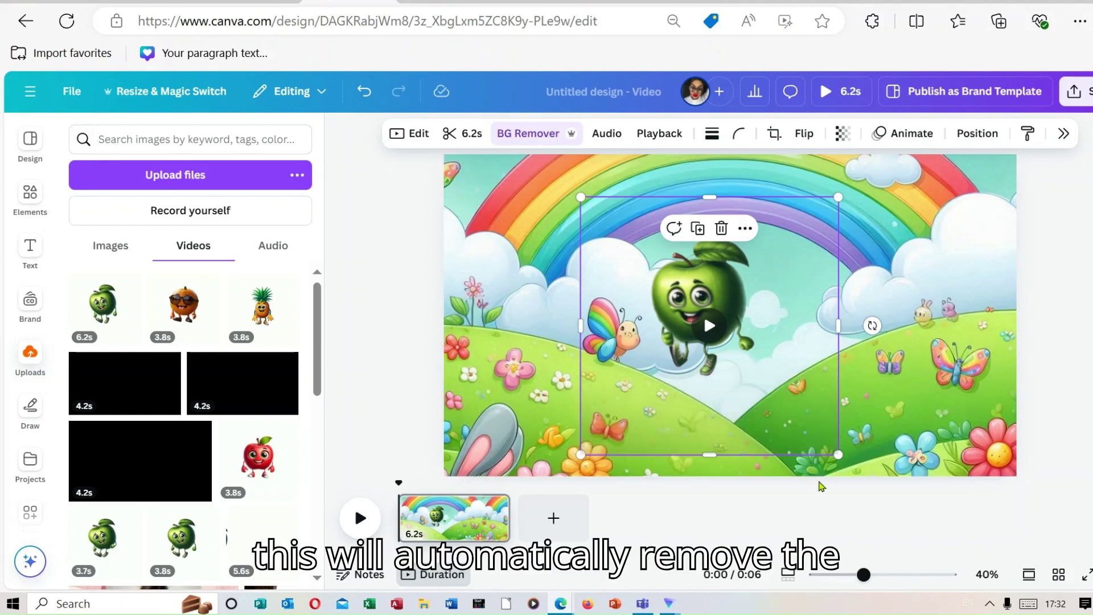
left_click_drag(795, 373, 903, 467)
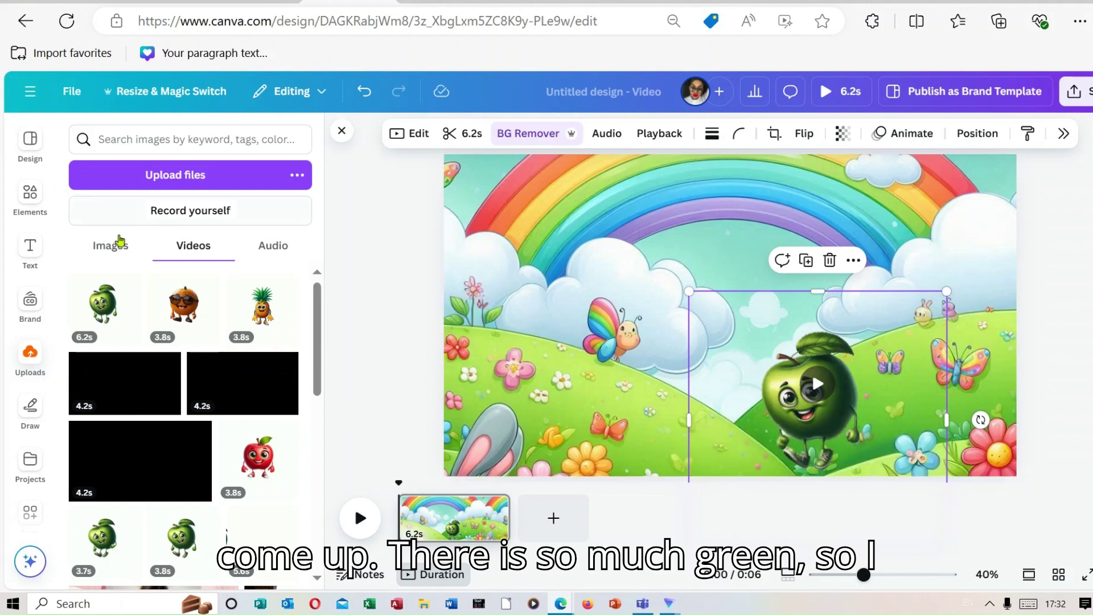
Replace the rainbow background with the teal park graphic from the elements library and play the green apple clip
left_click(31, 197)
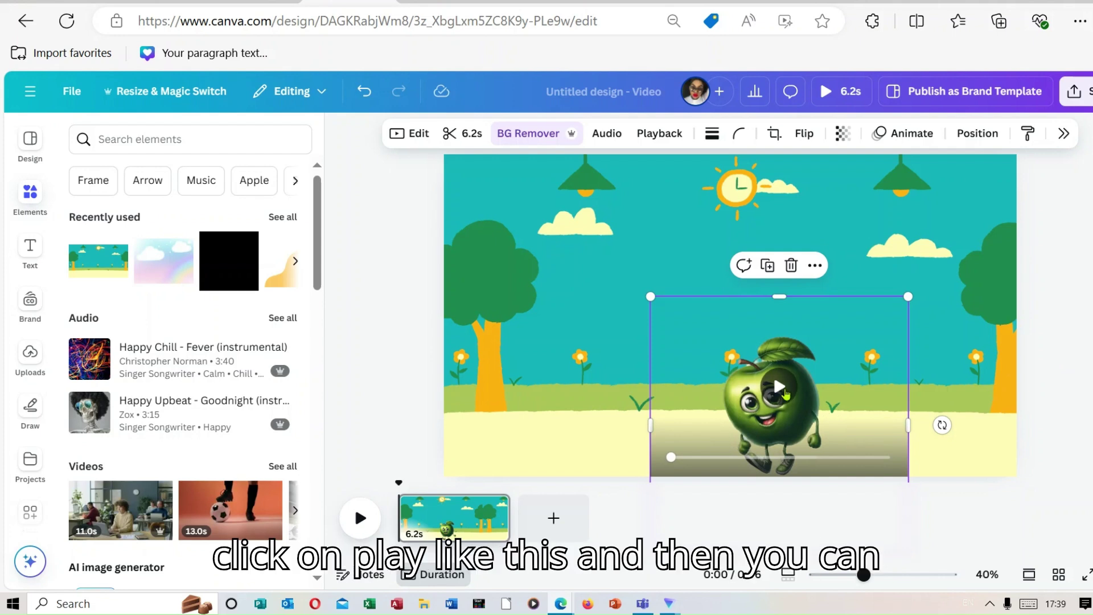
left_click(779, 388)
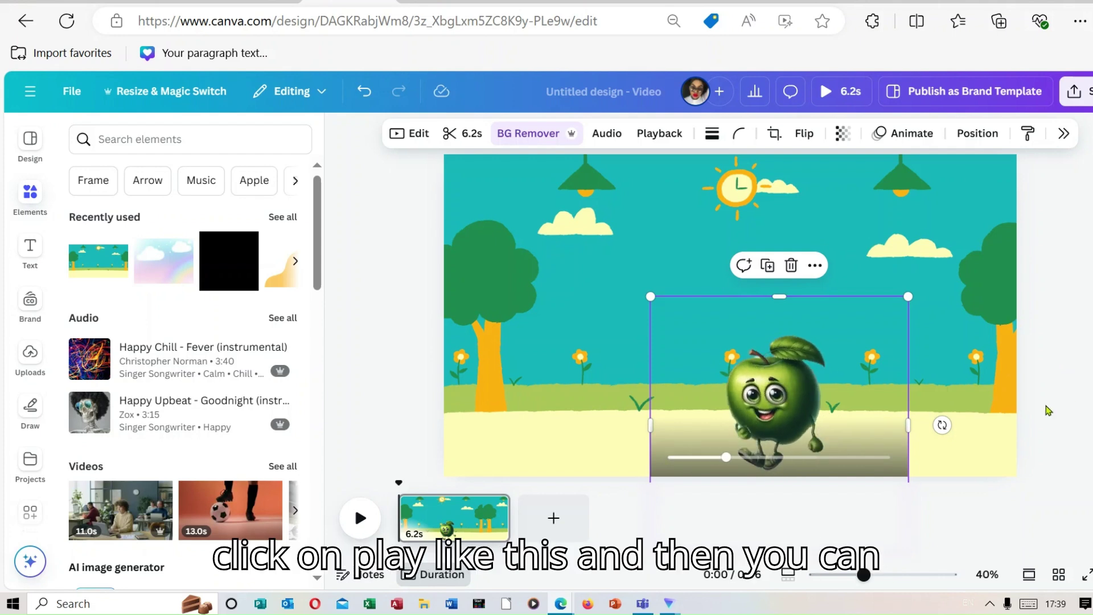
Enlarge the green apple clip and move it to the middle of the park scene, with its feet near the page's lower edge
left_click_drag(908, 296, 1002, 177)
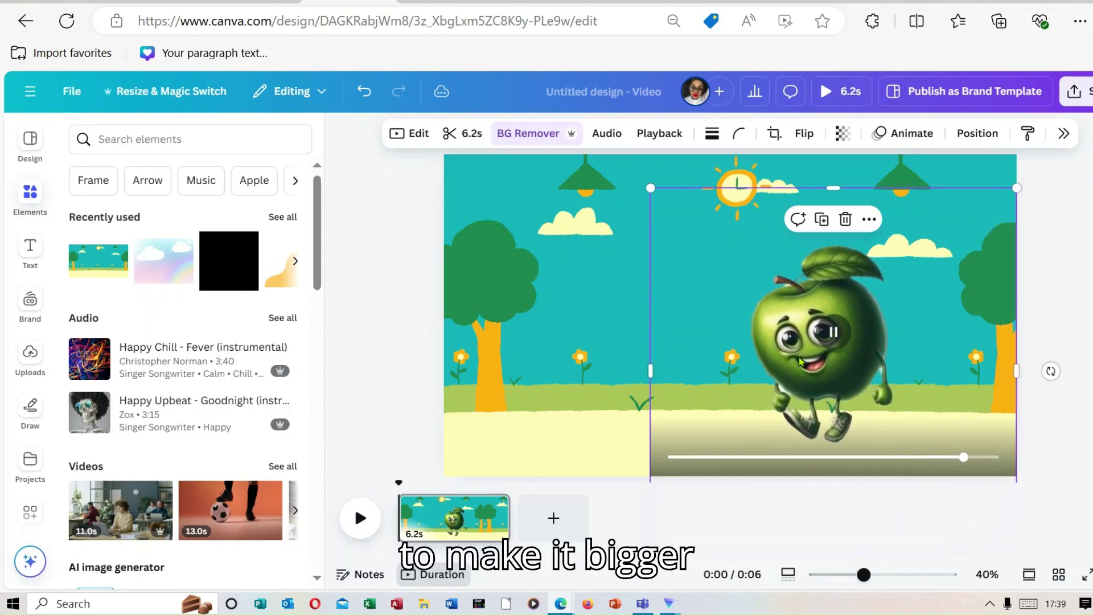
left_click_drag(836, 360, 757, 359)
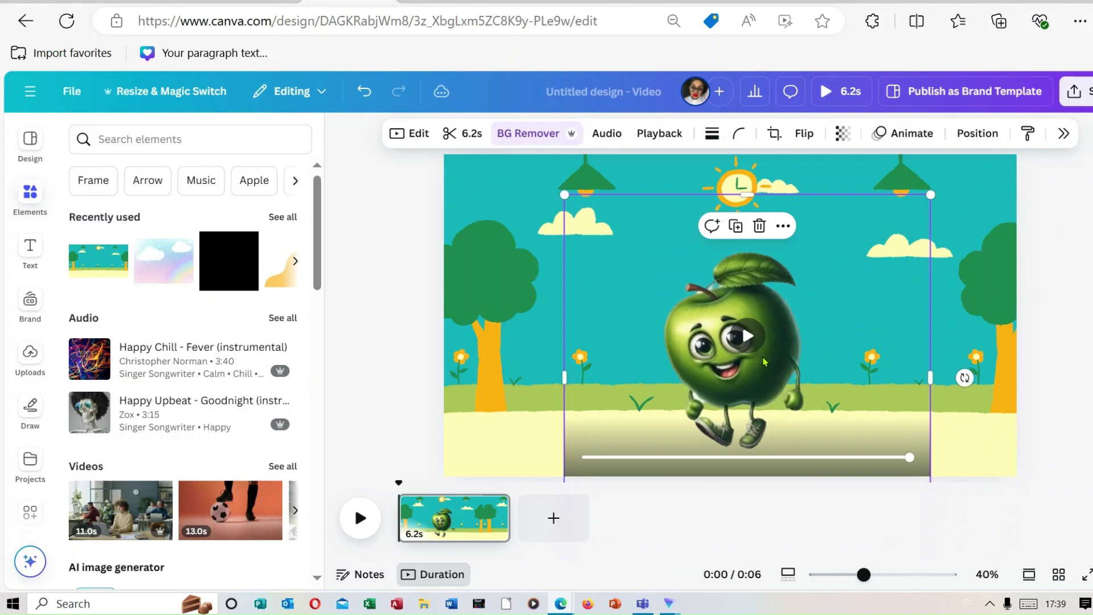
left_click_drag(929, 196, 939, 180)
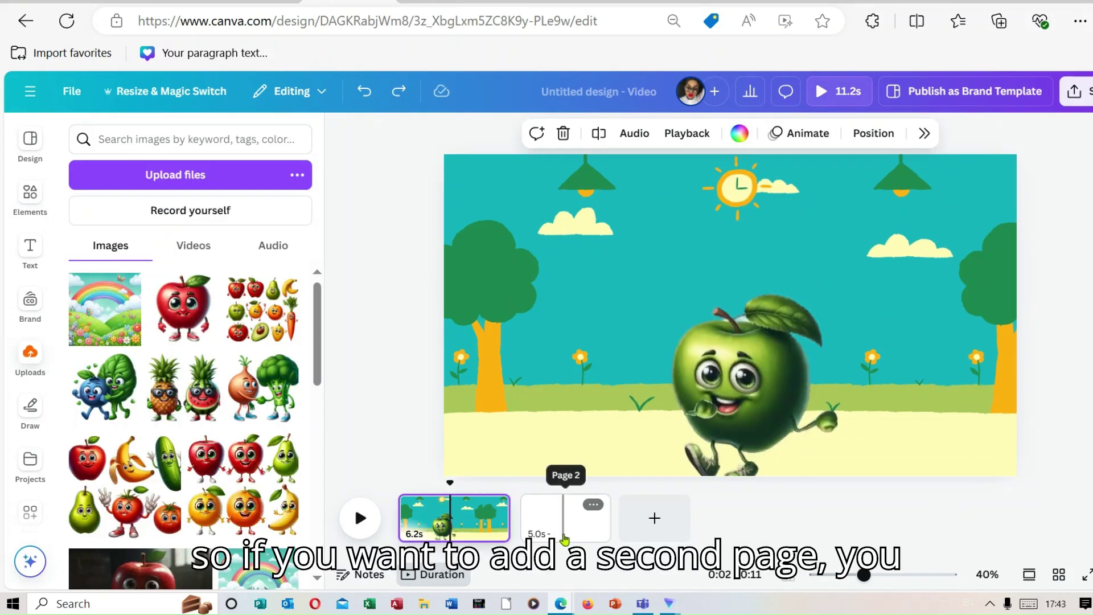
Add the uploaded rainbow meadow image to the blank second page as its full-page background
left_click(550, 526)
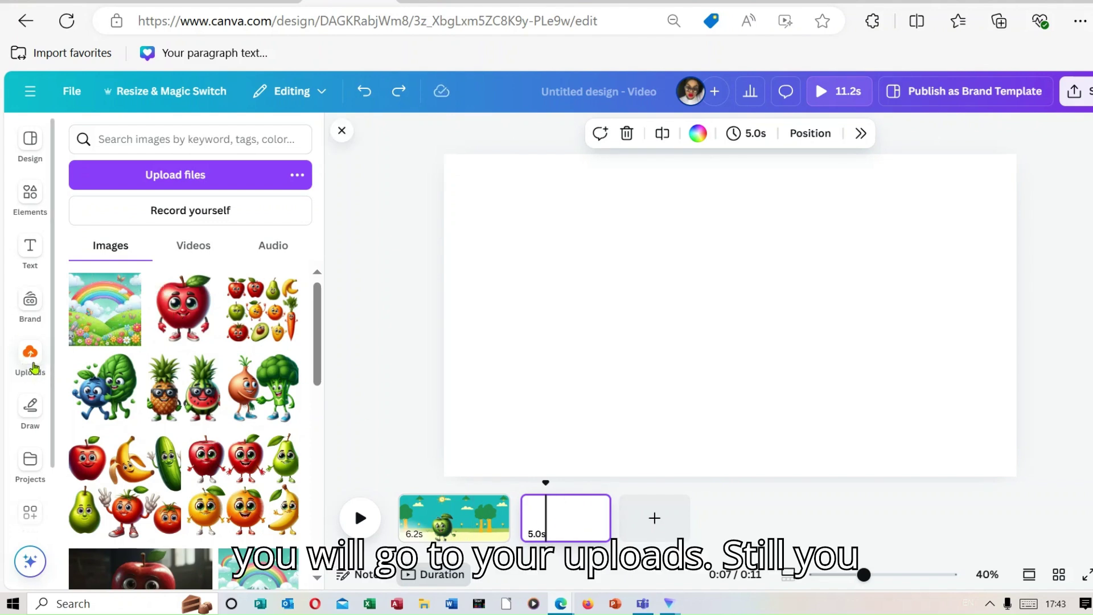
left_click(108, 323)
left_click_drag(107, 323, 733, 313)
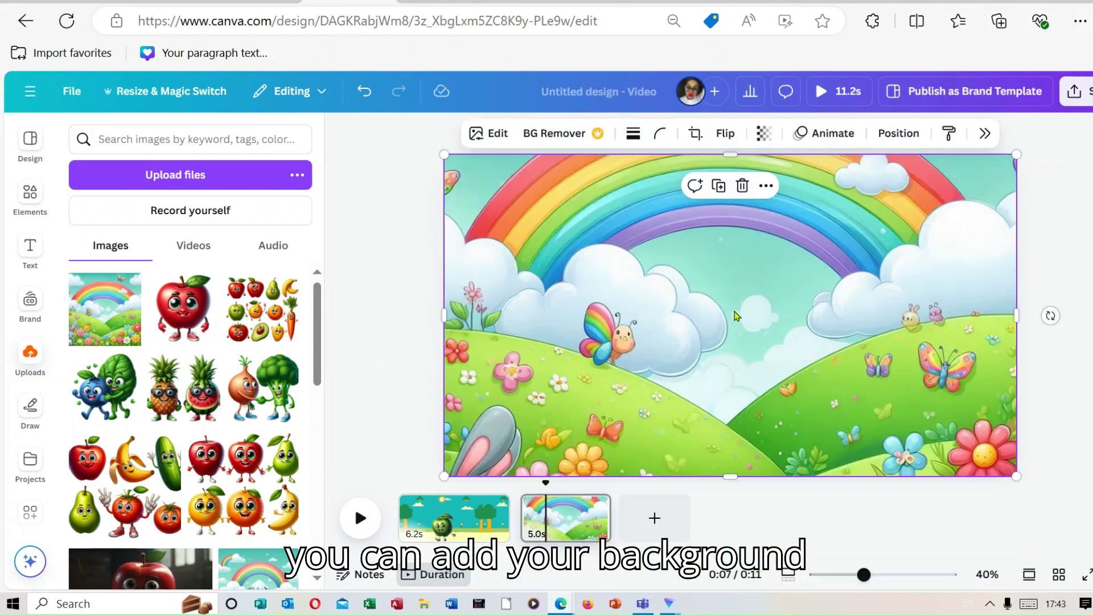
Add the 3.8 s red apple clip from the uploaded videos to the rainbow meadow page
left_click(32, 197)
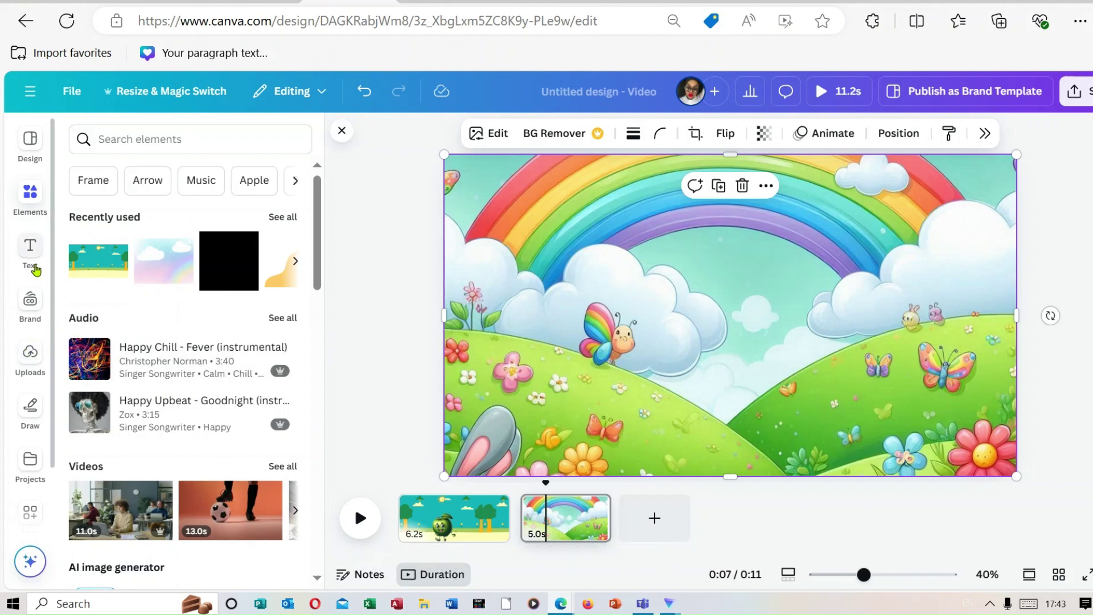
left_click(29, 356)
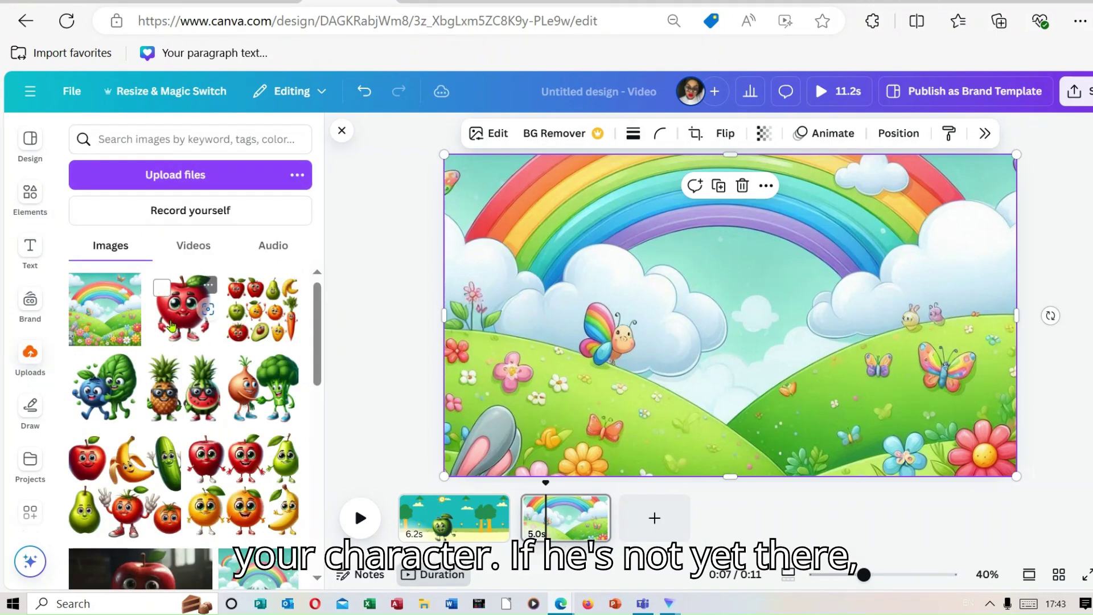
left_click(196, 245)
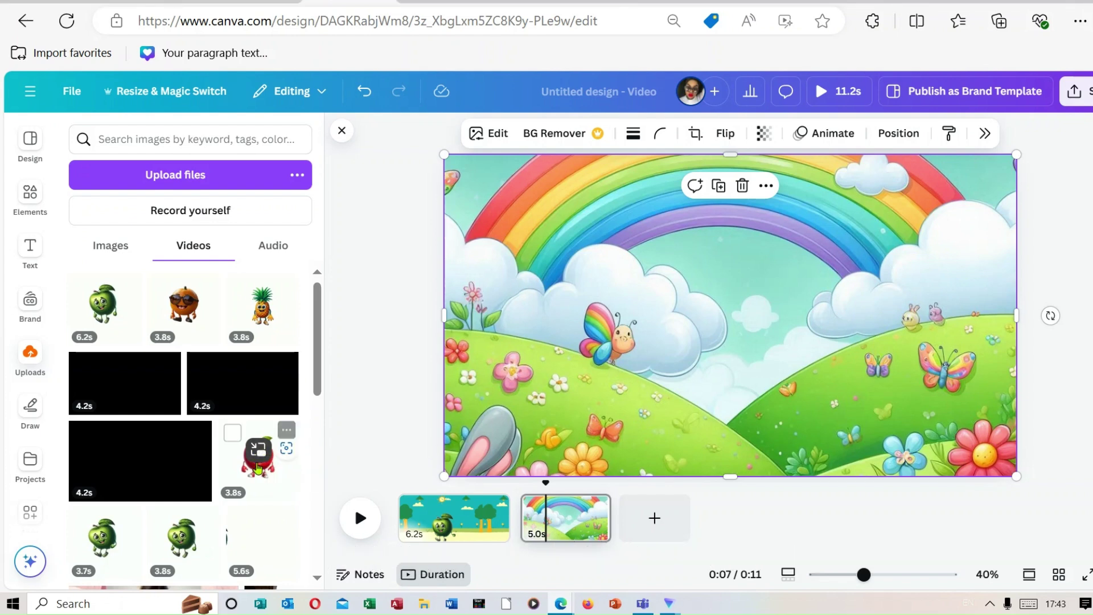
left_click(248, 471)
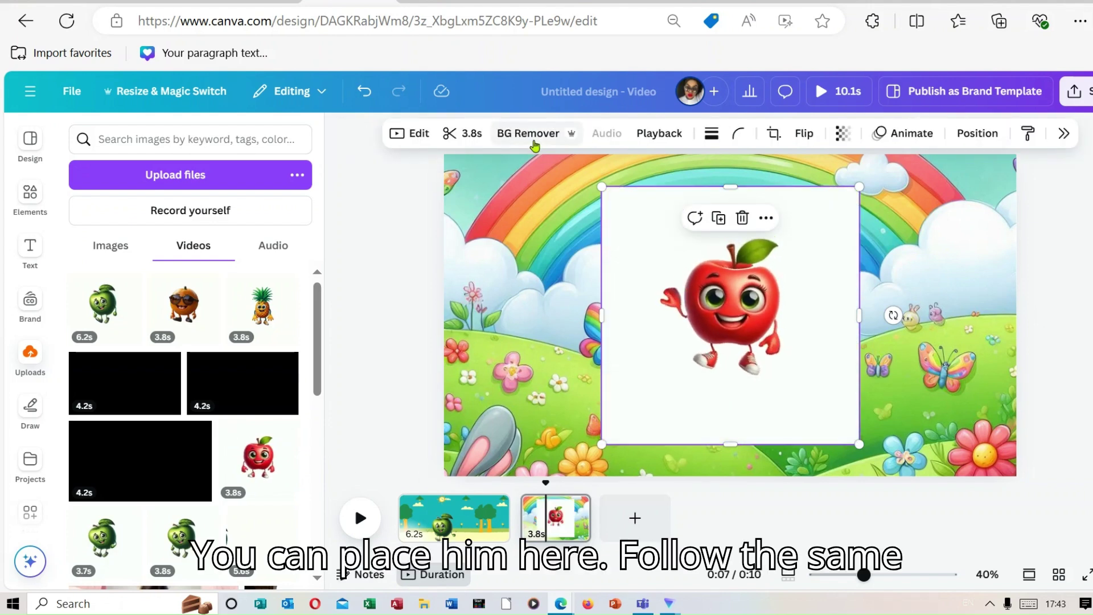
Remove the red apple clip's background, then enlarge the character and reposition it on the meadow
left_click(536, 146)
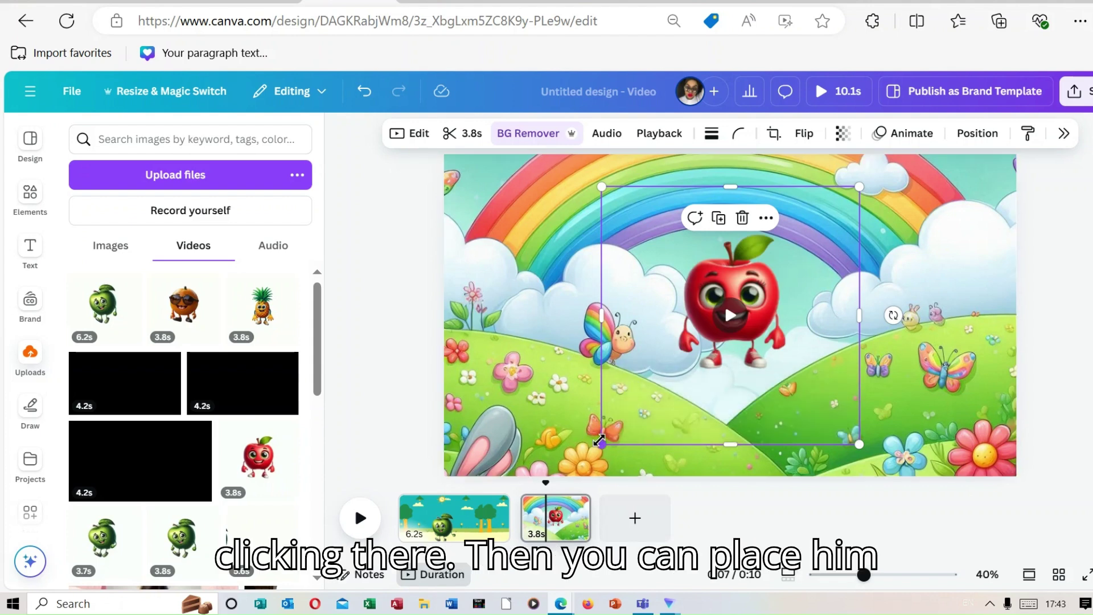
left_click_drag(592, 446, 529, 509)
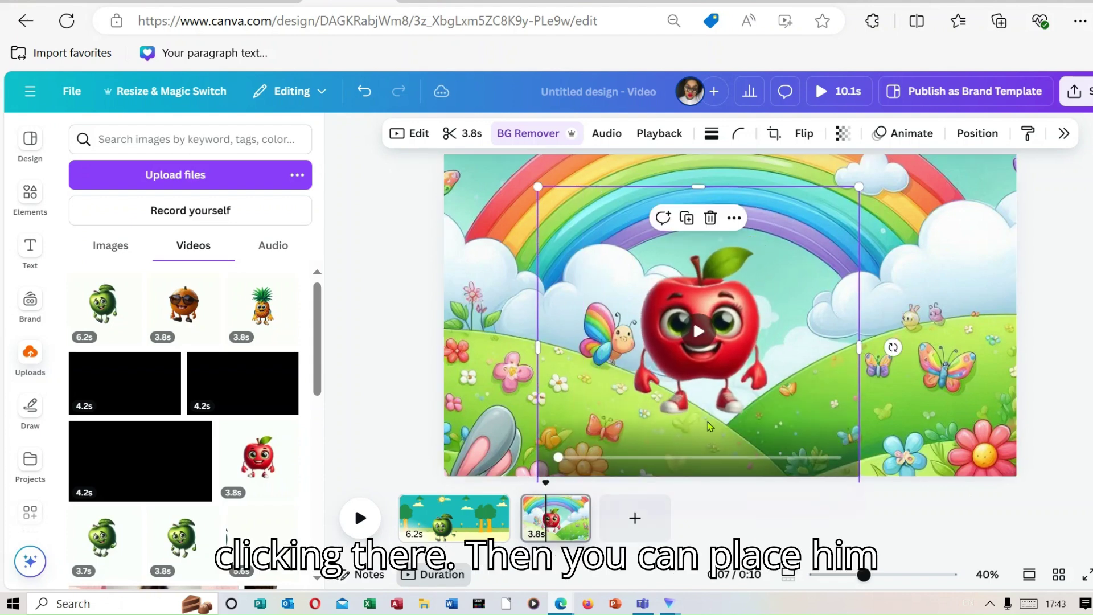
left_click_drag(690, 423, 572, 424)
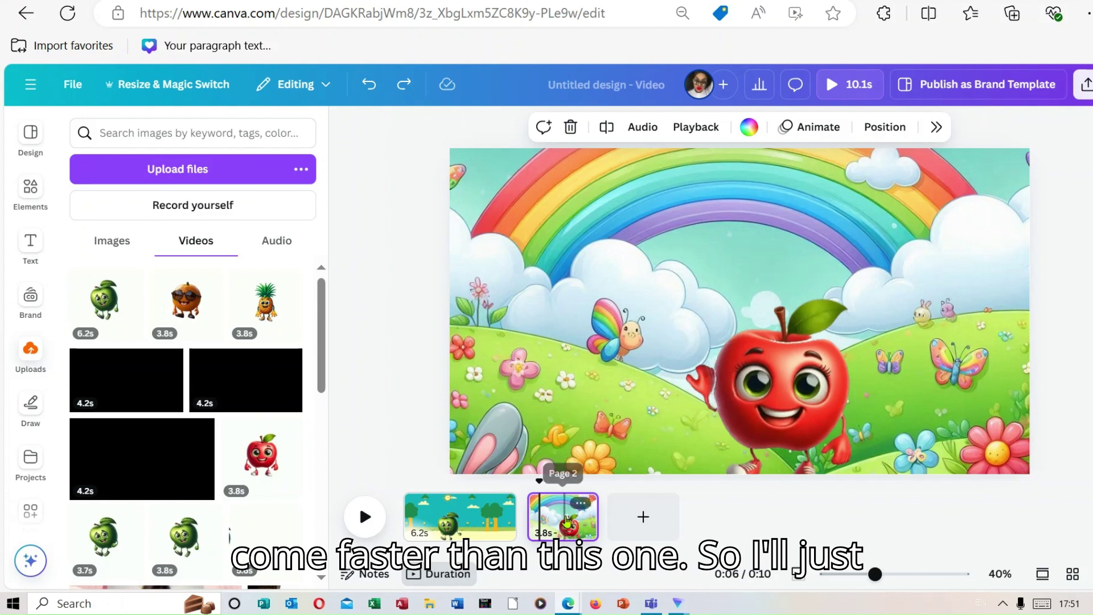
Move the rainbow meadow page ahead of the green apple page and play the video to check the sequence
left_click(556, 521)
left_click_drag(555, 521, 401, 516)
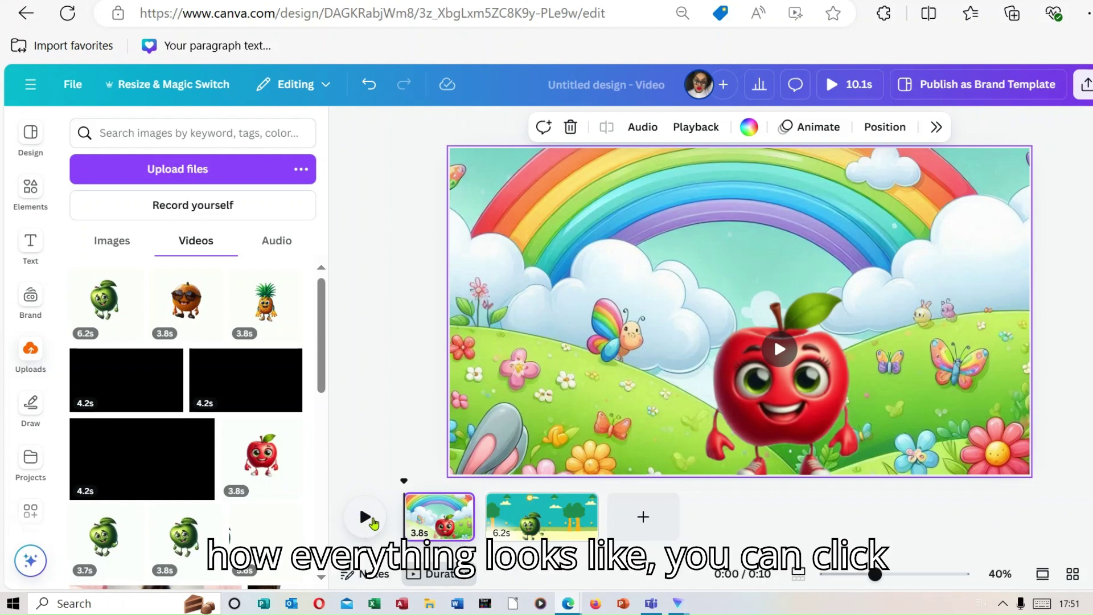
left_click(367, 519)
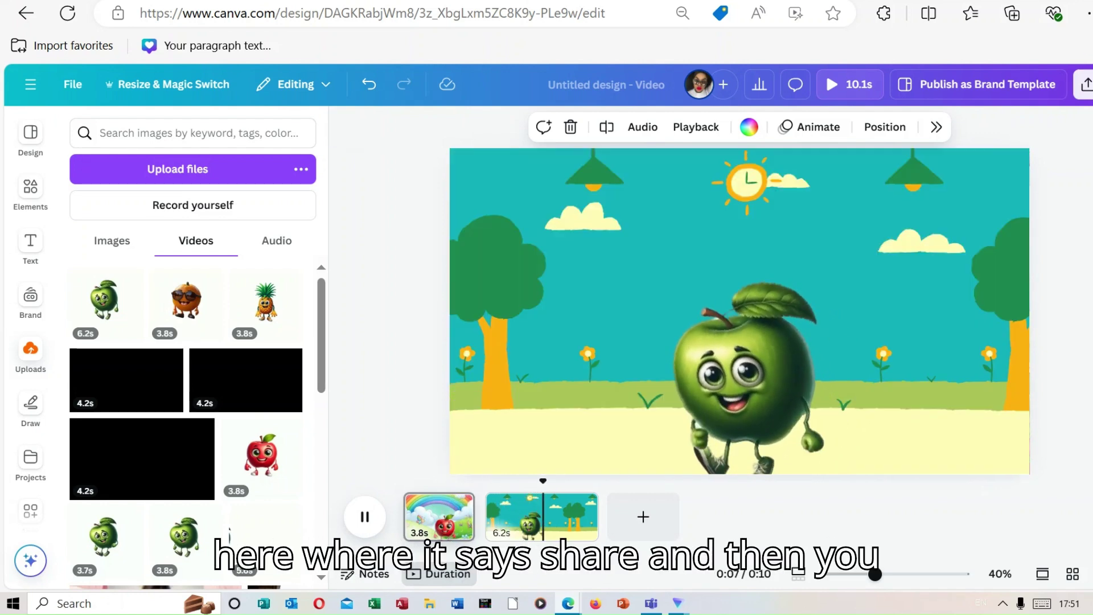
key("space")
Download both pages of the design as one 1080p MP4 video
left_click(1085, 85)
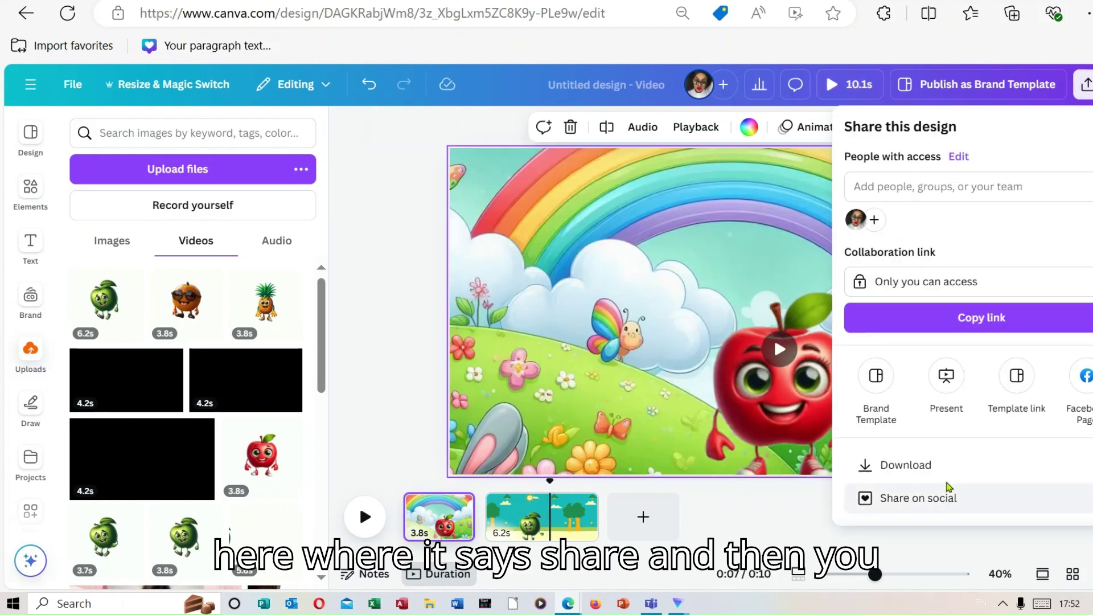
left_click(956, 468)
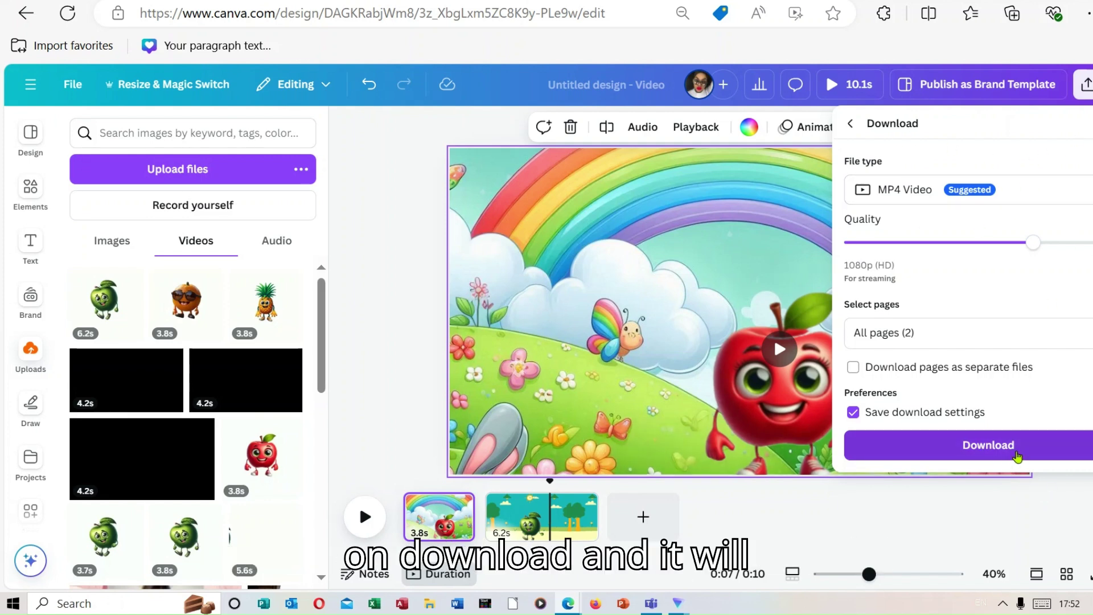
left_click(1017, 453)
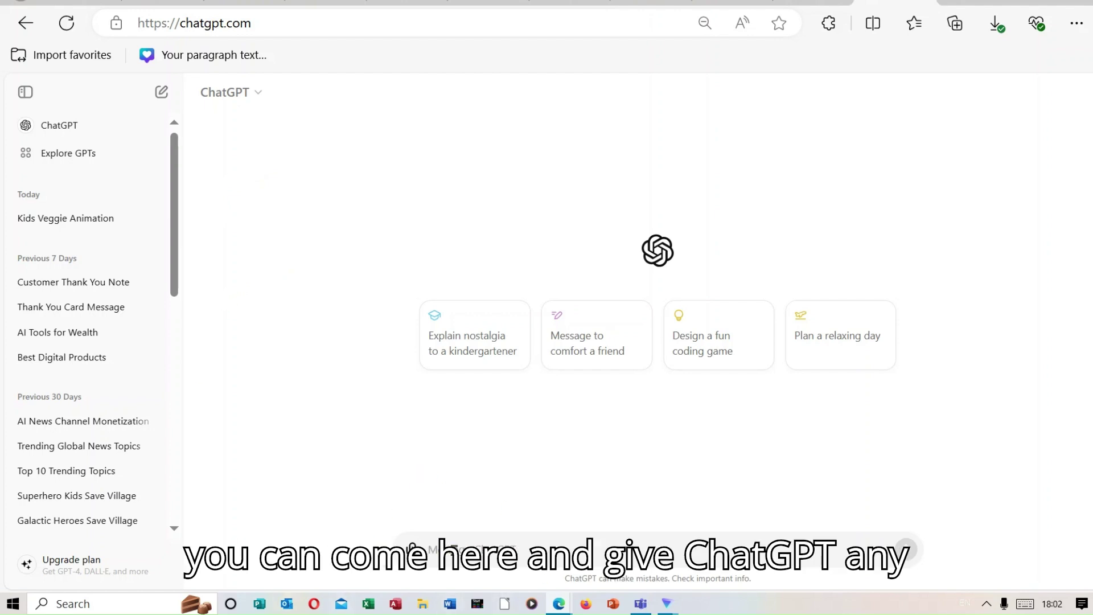
In ChatGPT, submit the prompt "create me a short script for kids Animation about fruits"
right_click(456, 547)
left_click(528, 374)
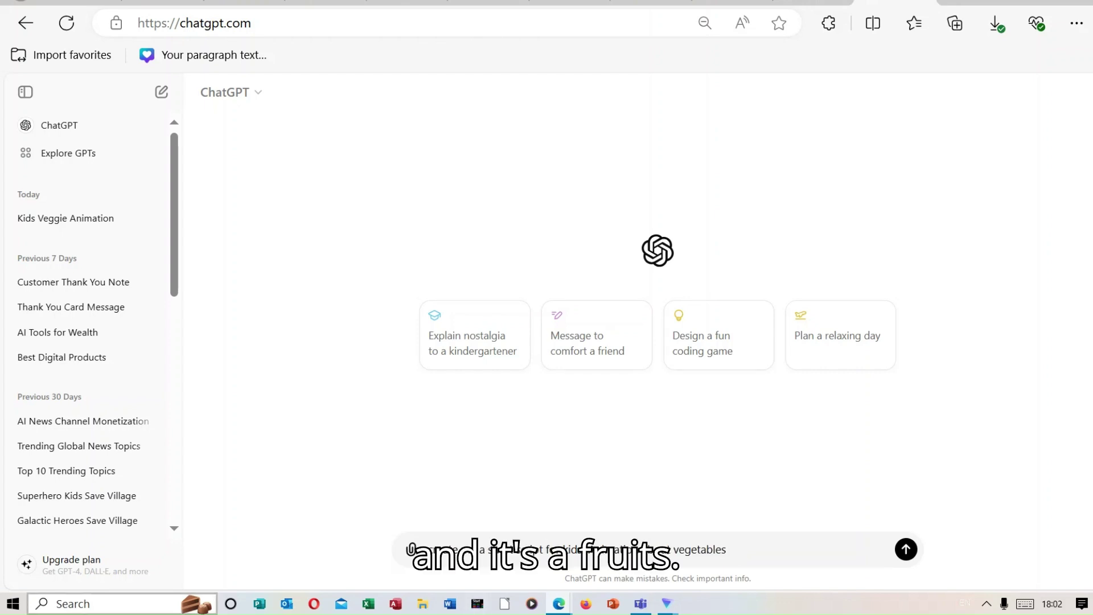
key("BackSpace")
key("BackSpace")
key("BackSpace")
key("BackSpace")
key("BackSpace")
key("BackSpace")
key("BackSpace")
key("BackSpace")
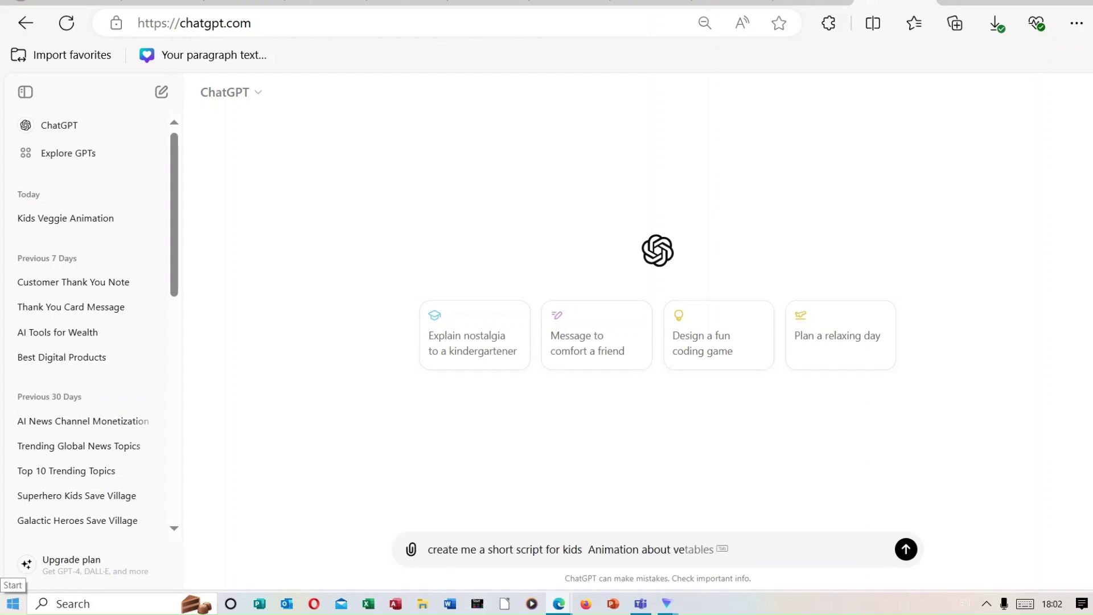
type("fr")
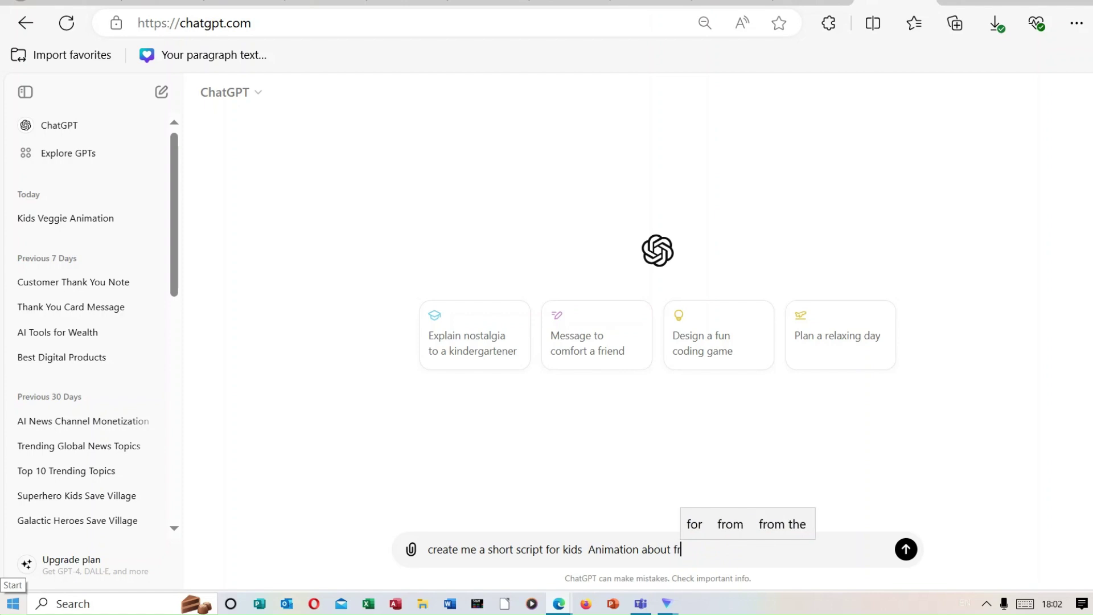
type("uits")
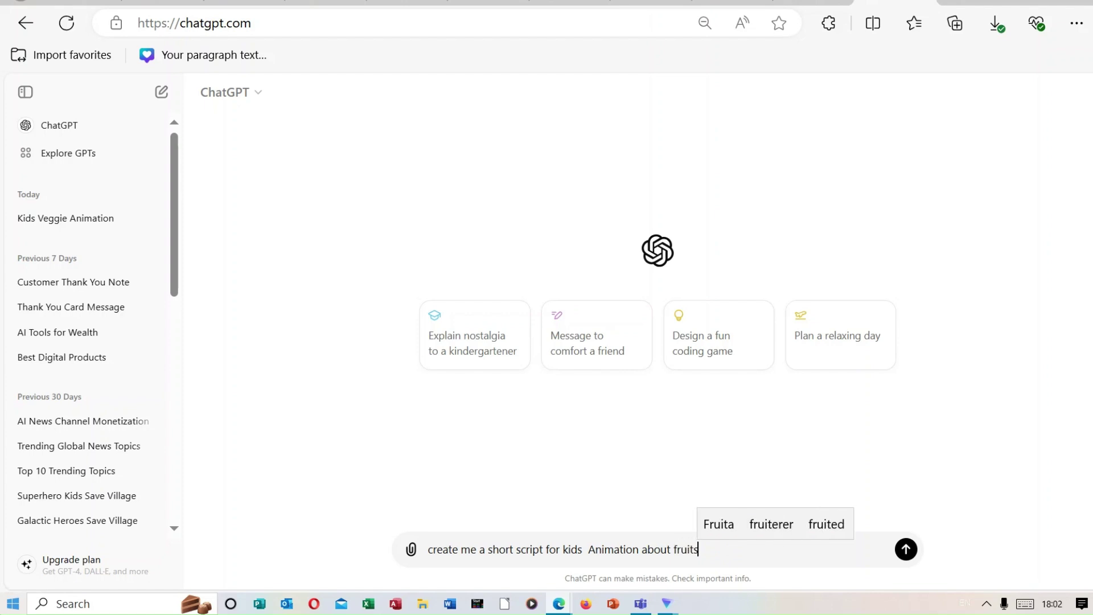
left_click(907, 551)
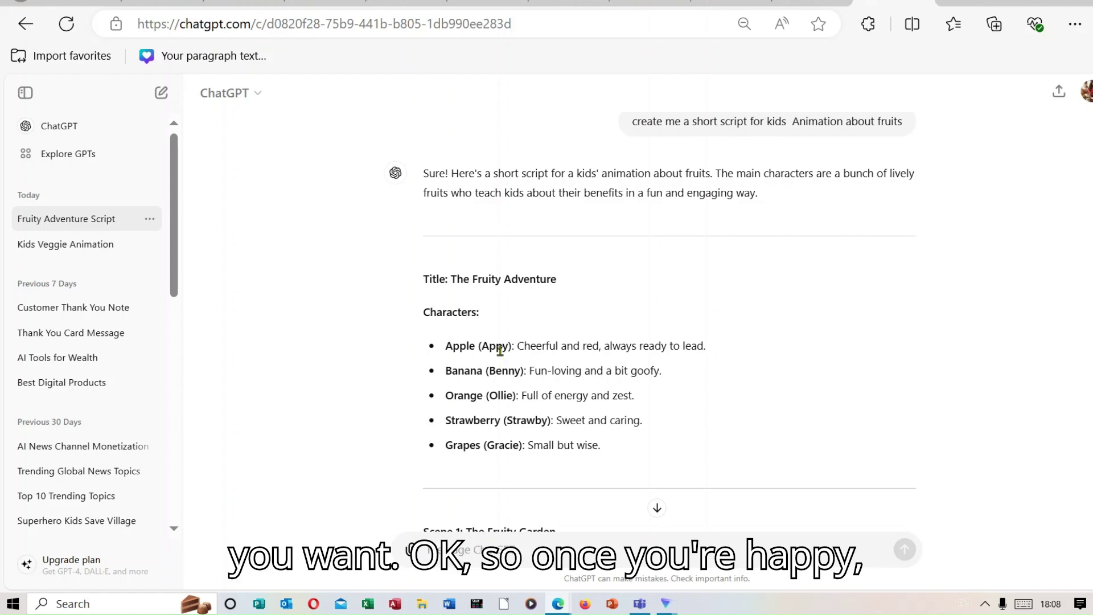
Select the generated fruit script's text from its title down to the closing song lyrics
mouse_move(422, 279)
left_mouse_down()
mouse_move(488, 305)
mouse_move(622, 446)
mouse_move(779, 572)
mouse_move(803, 541)
mouse_move(817, 444)
mouse_move(902, 251)
left_mouse_up()
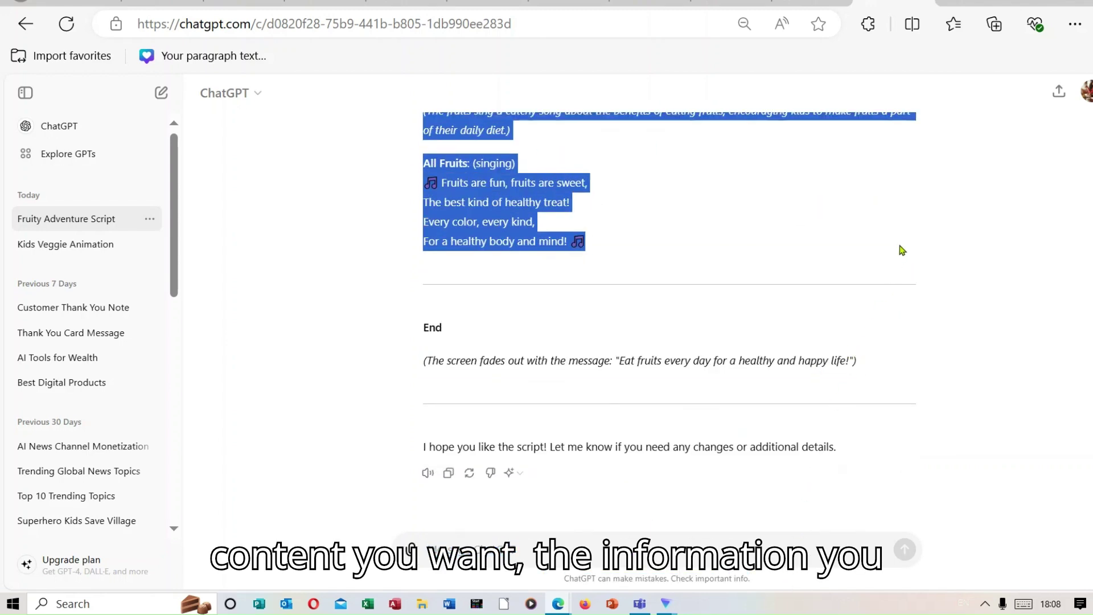
left_click(934, 185)
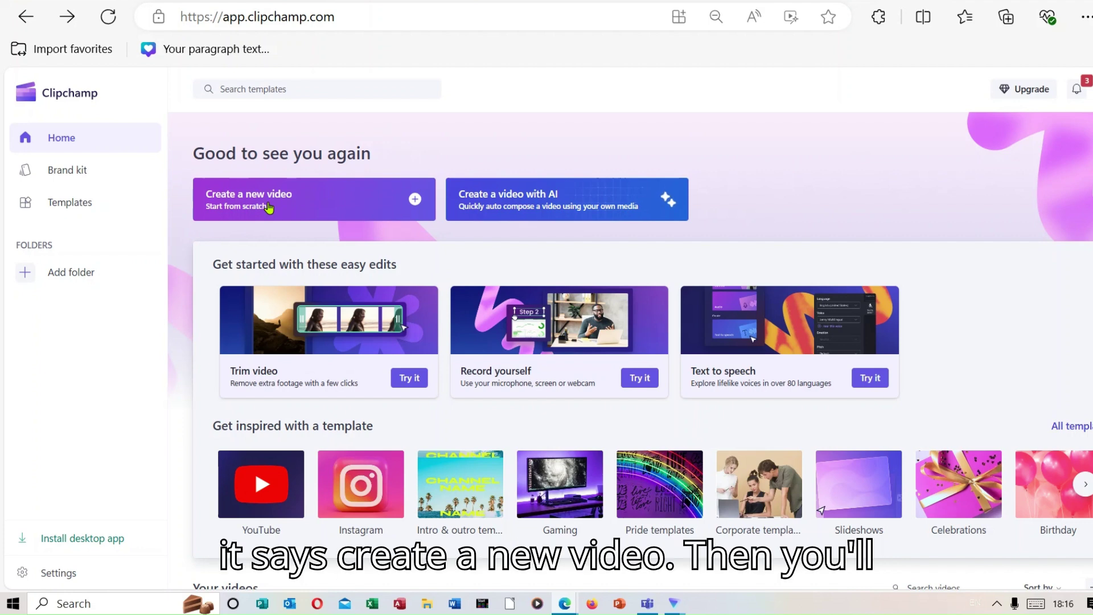
Create a new video in Clipchamp and place the exported Canva clip, imported from the Downloads folder, at the start of the timeline
left_click(269, 208)
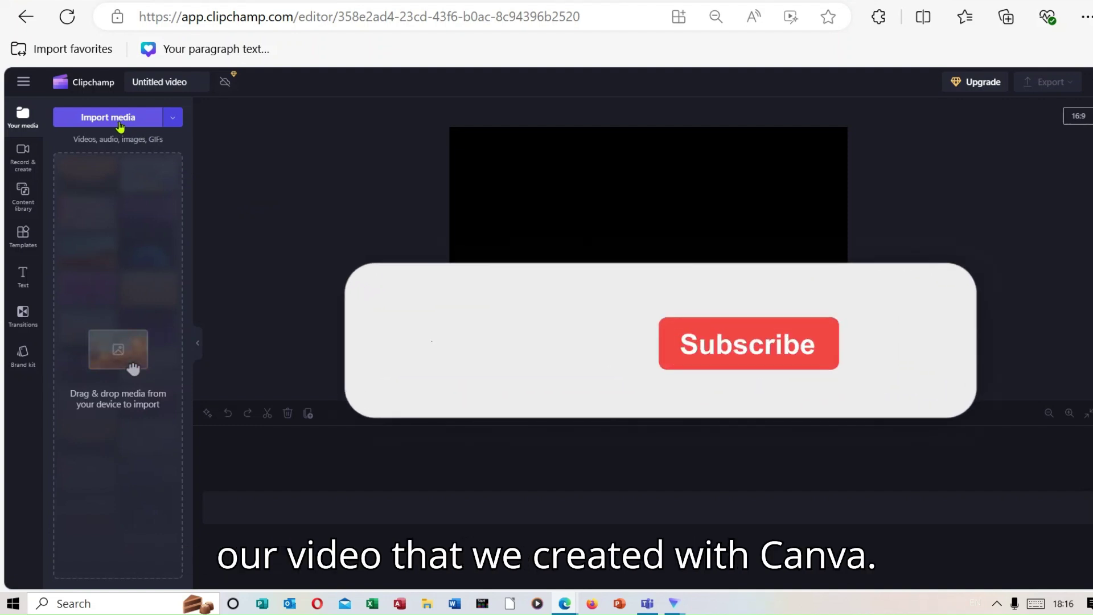
left_click(124, 121)
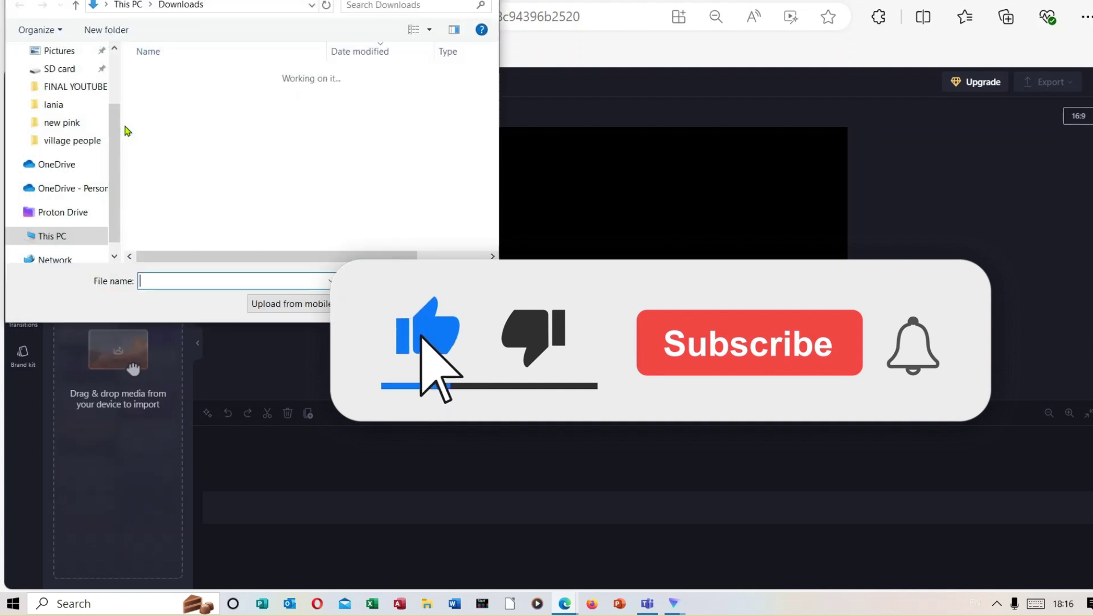
double_click(184, 131)
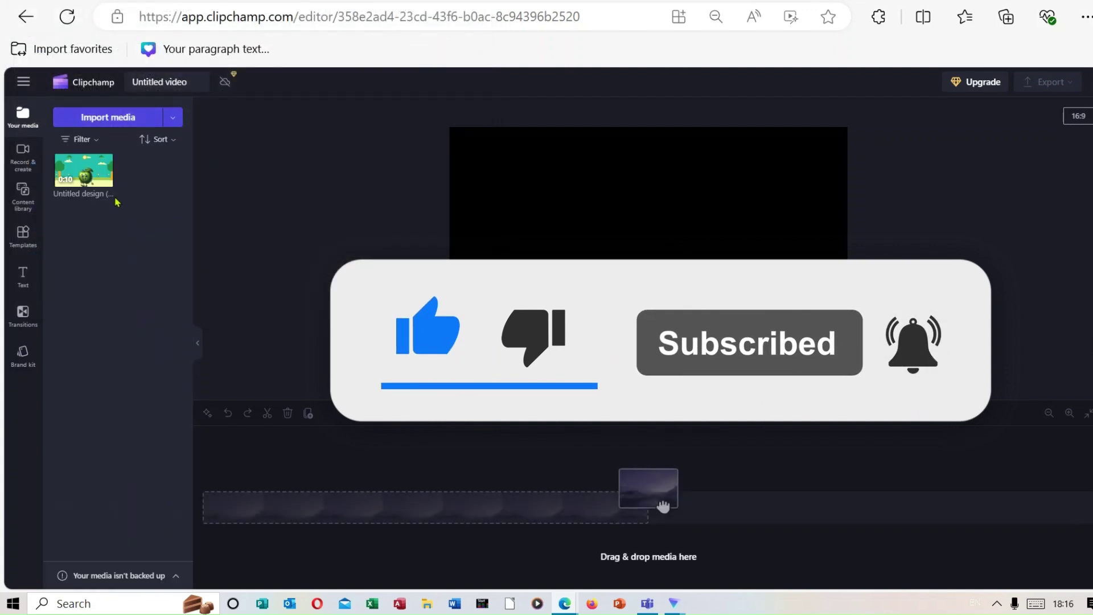
mouse_move(76, 184)
left_click_drag(75, 183, 225, 507)
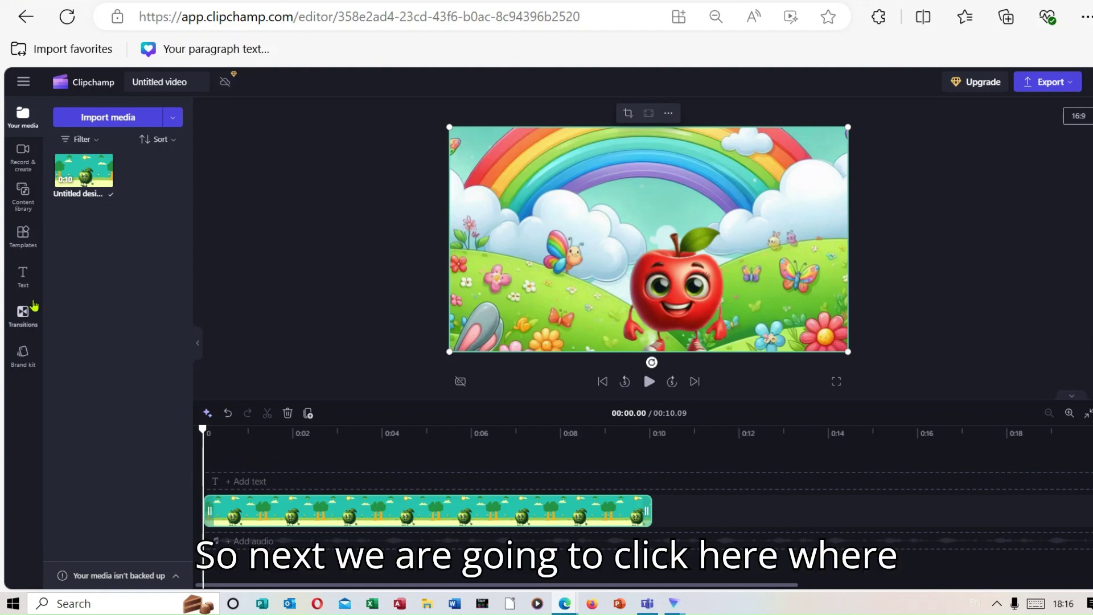
Add a text-to-speech track with the red apple's greeting "Hello! I'm your Apple friend" followed by the character's name
left_click(22, 152)
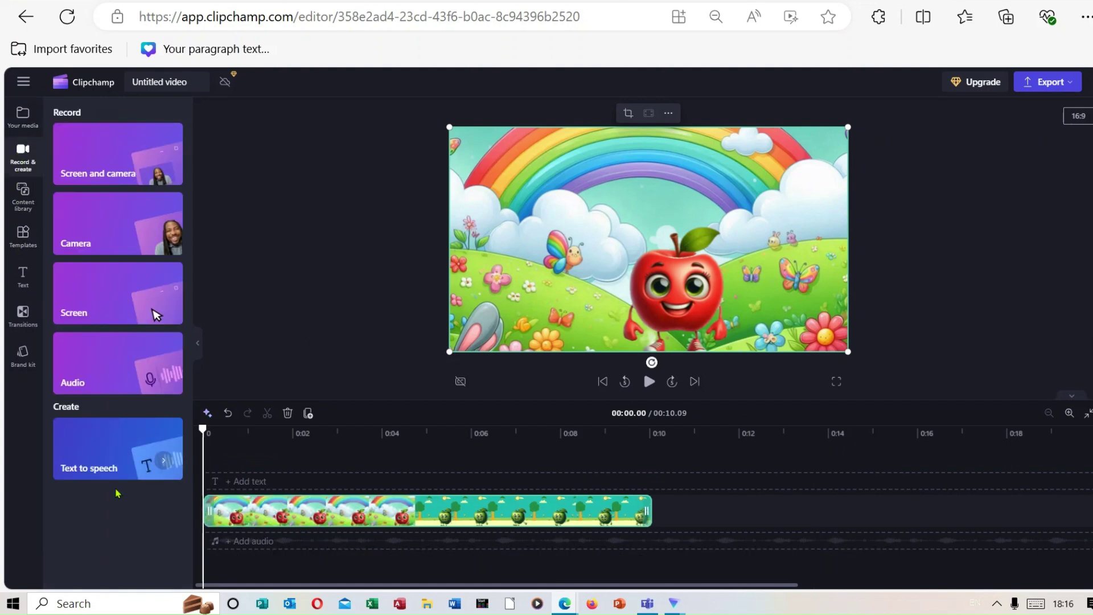
left_click(111, 451)
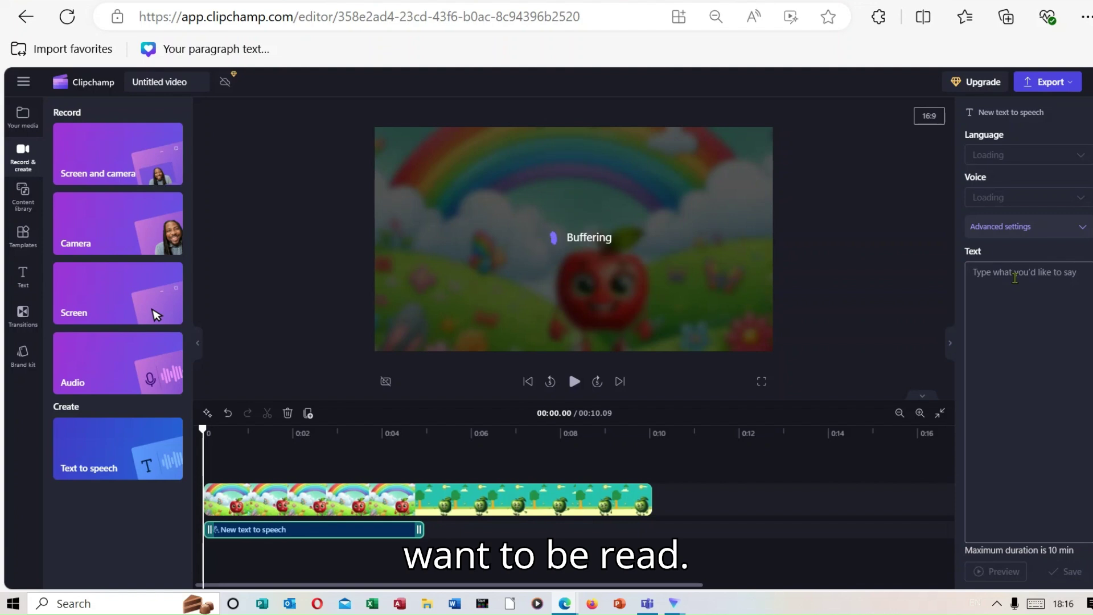
right_click(1016, 279)
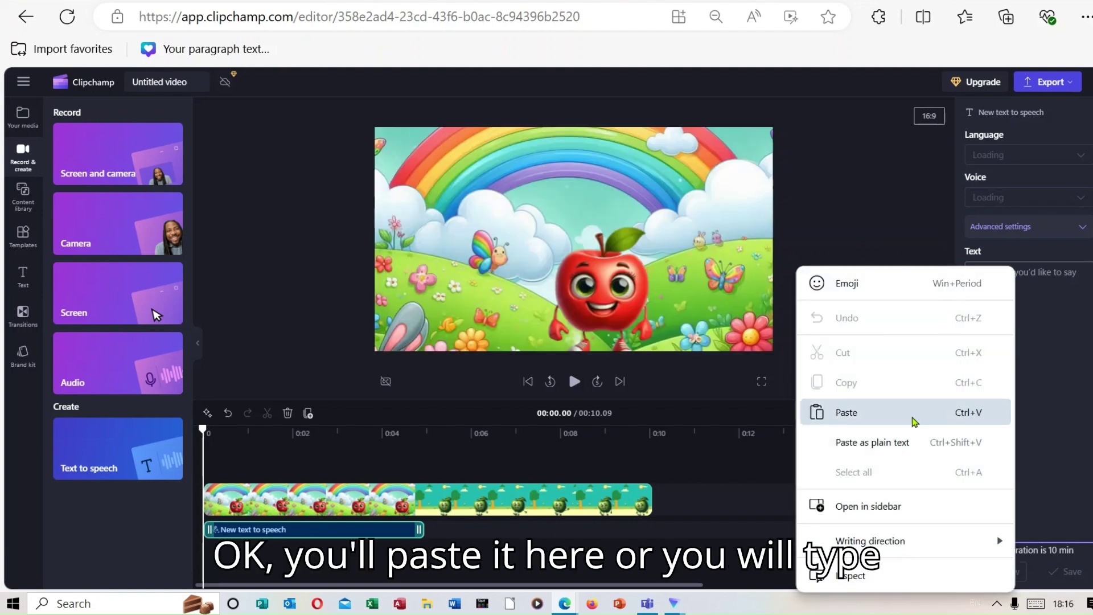
left_click(914, 420)
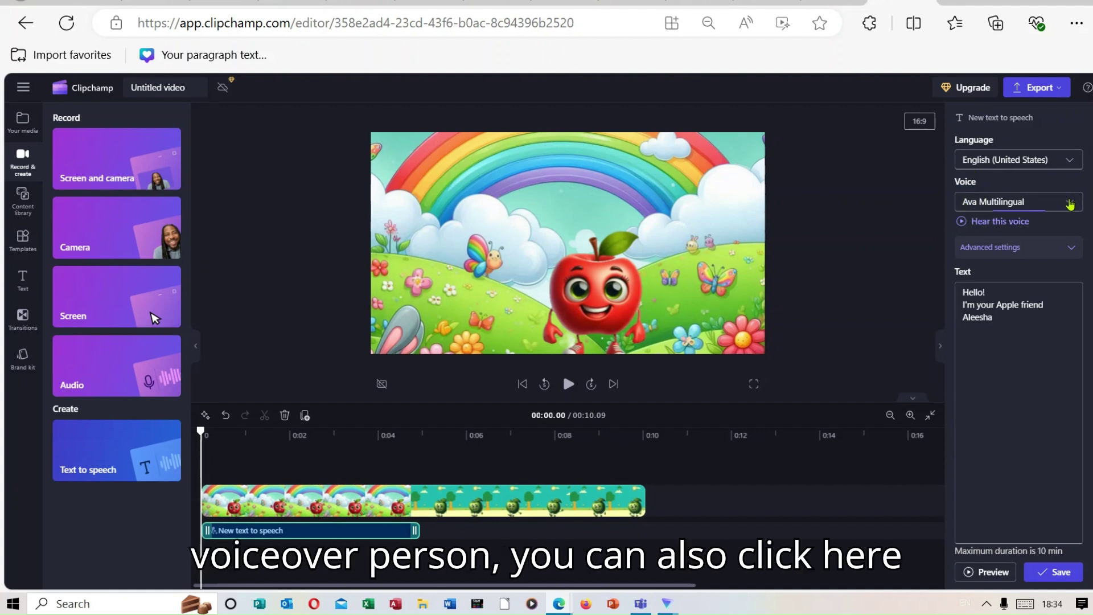
Set the text-to-speech voice to Ana
left_click(1070, 204)
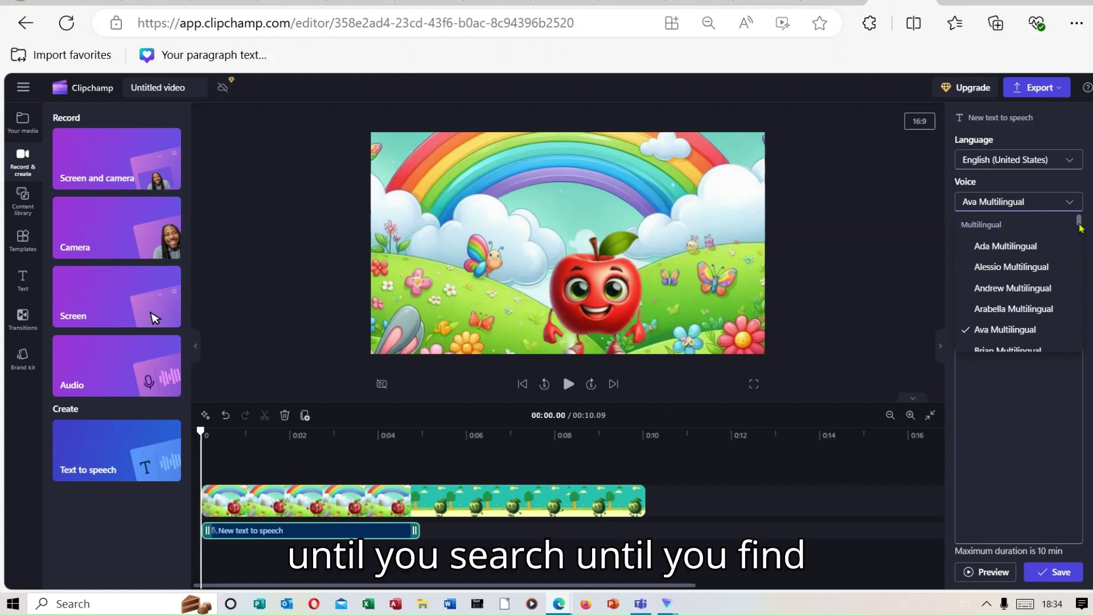
left_click_drag(1081, 227, 1070, 298)
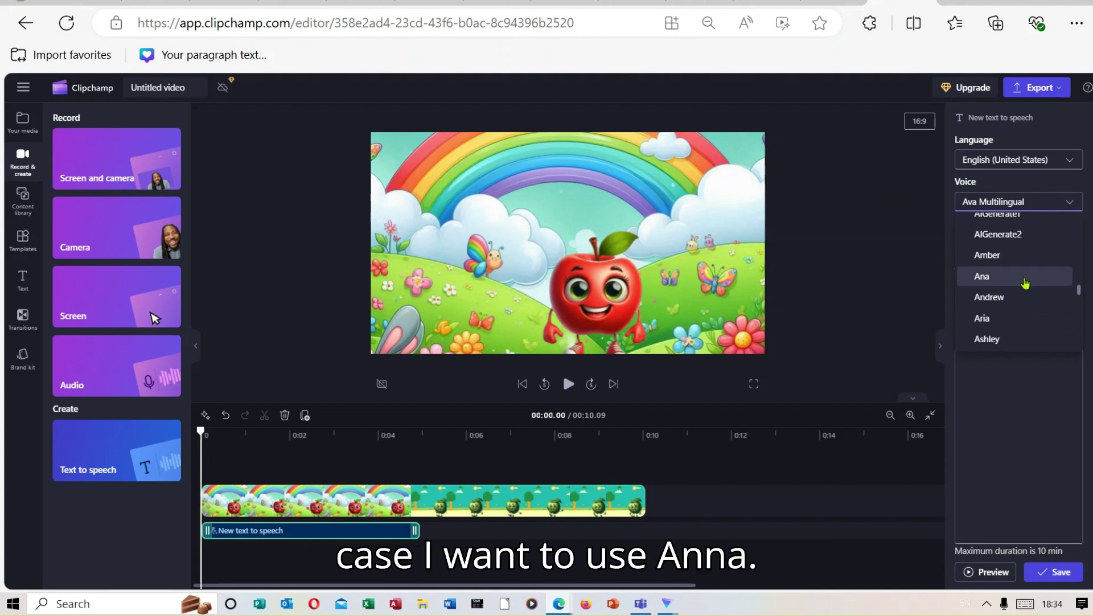
left_click(1025, 278)
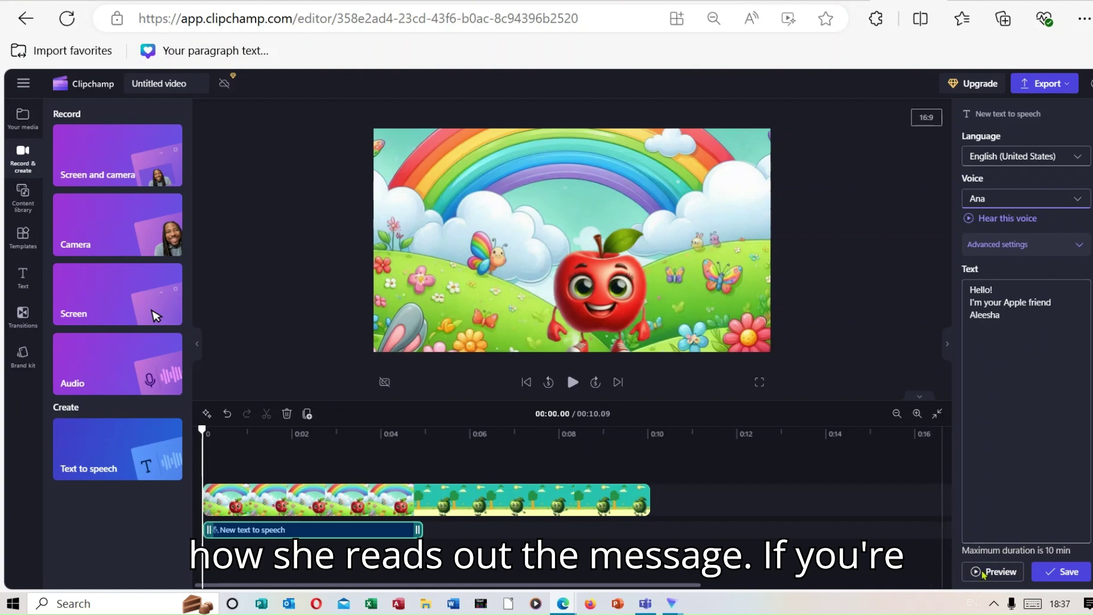
Save the red apple's voiceover to the timeline and play it through to its end
left_click(1051, 573)
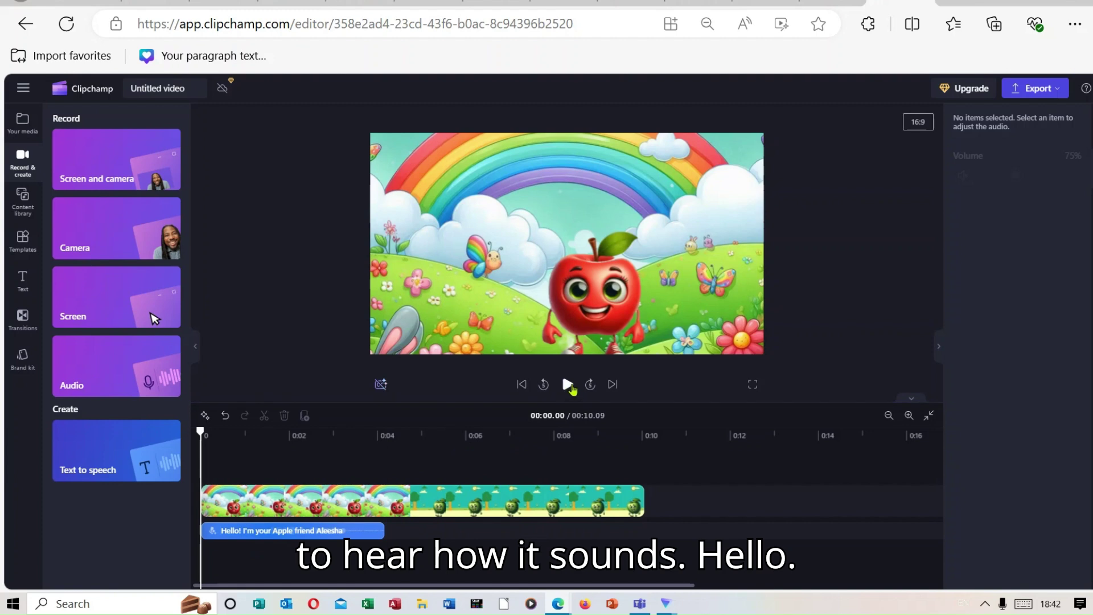
left_click(572, 388)
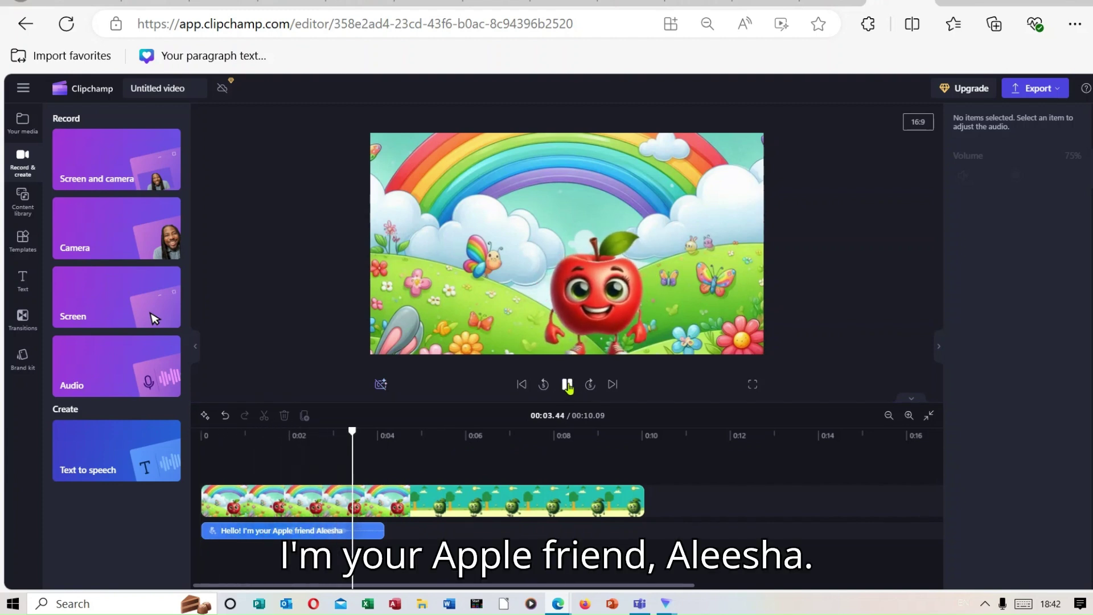
left_click(568, 386)
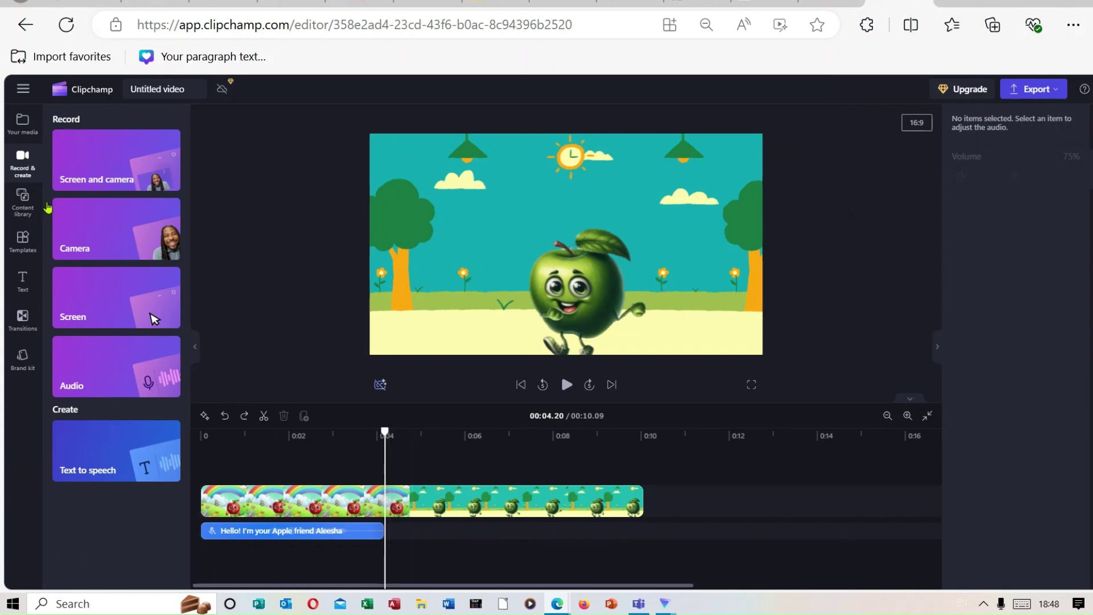
Add a second text-to-speech track right after the first greeting, using English (United Kingdom) and the Maisie voice
left_click(23, 166)
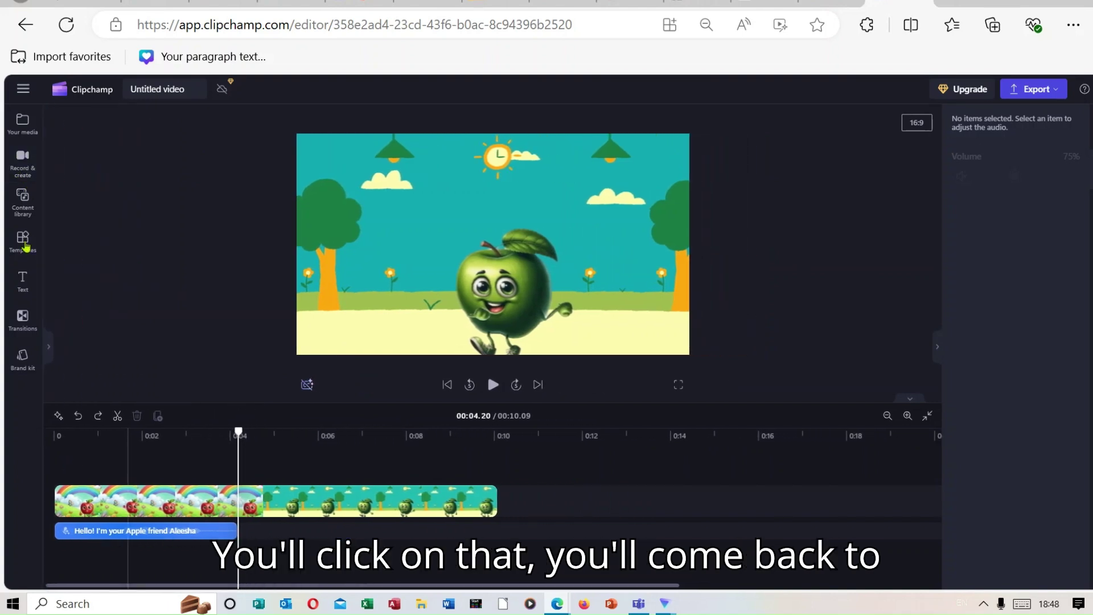
left_click(23, 162)
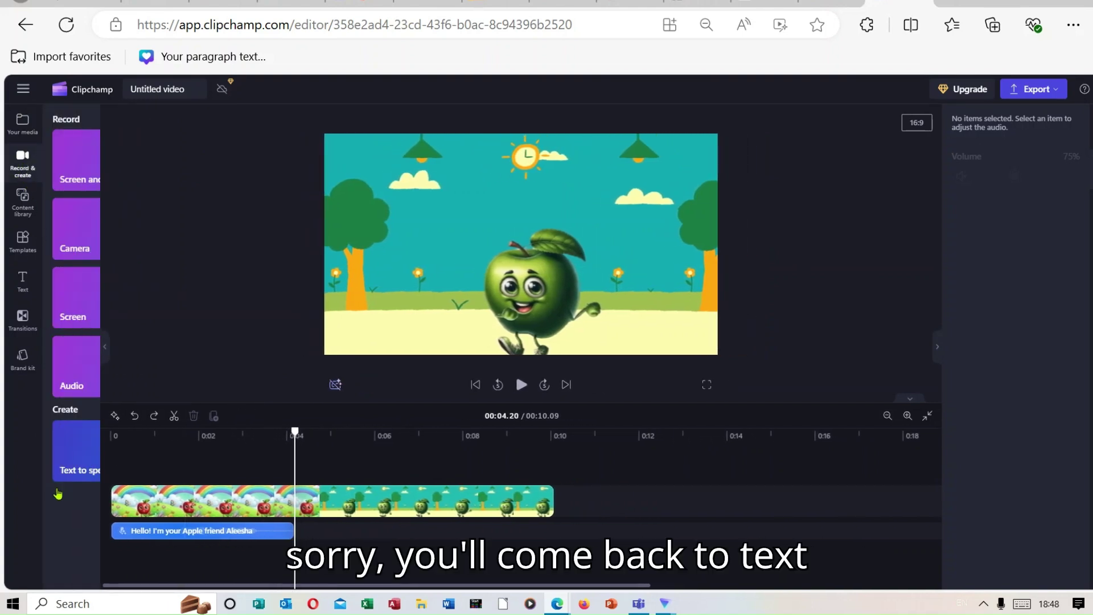
left_click(98, 472)
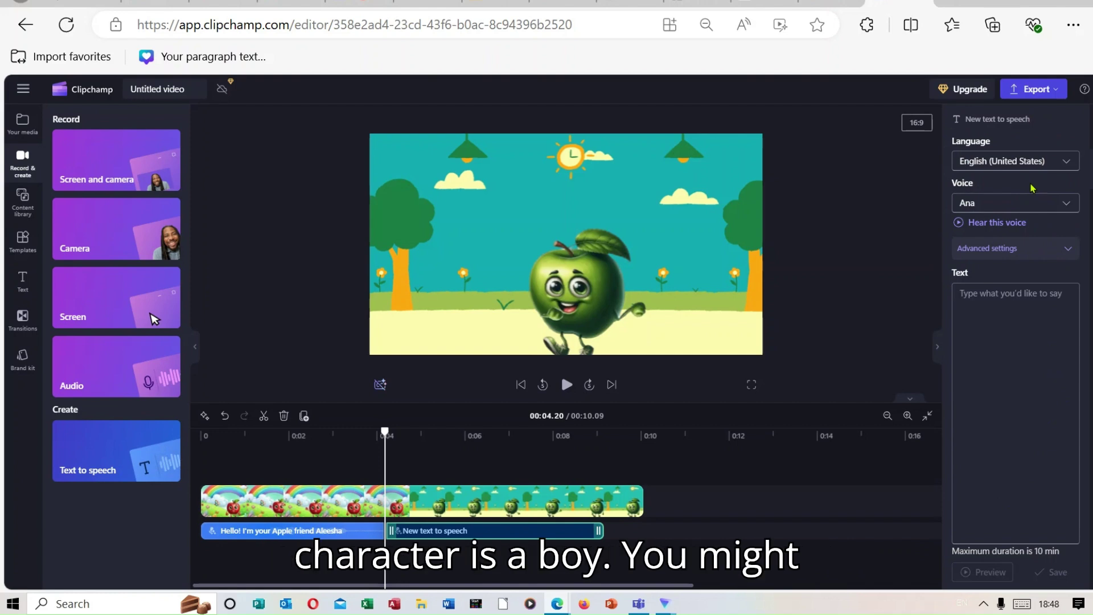
left_click(1064, 165)
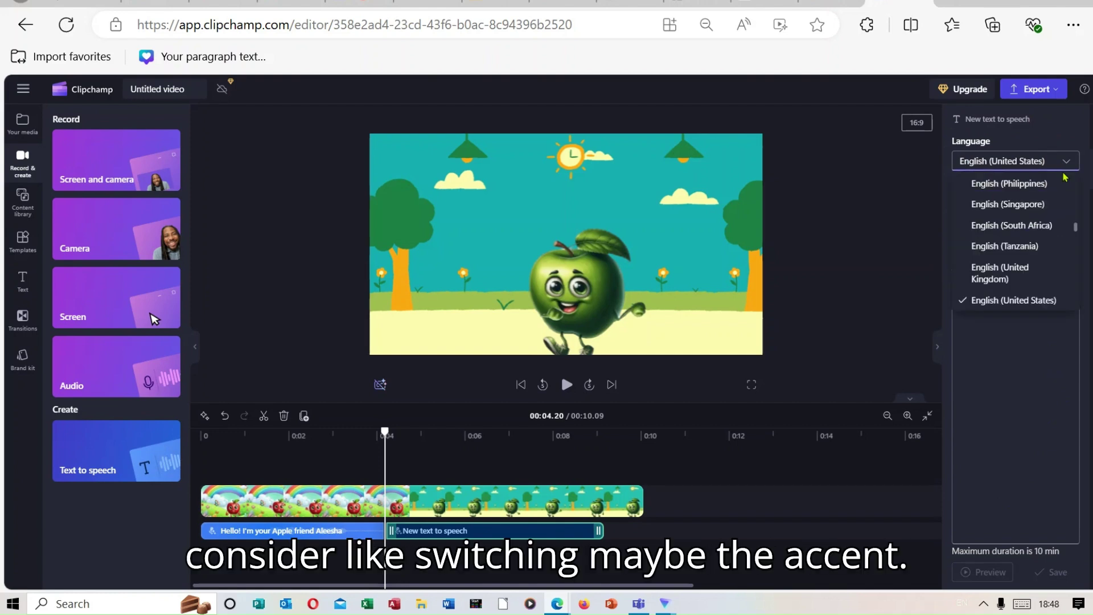
left_click(1043, 271)
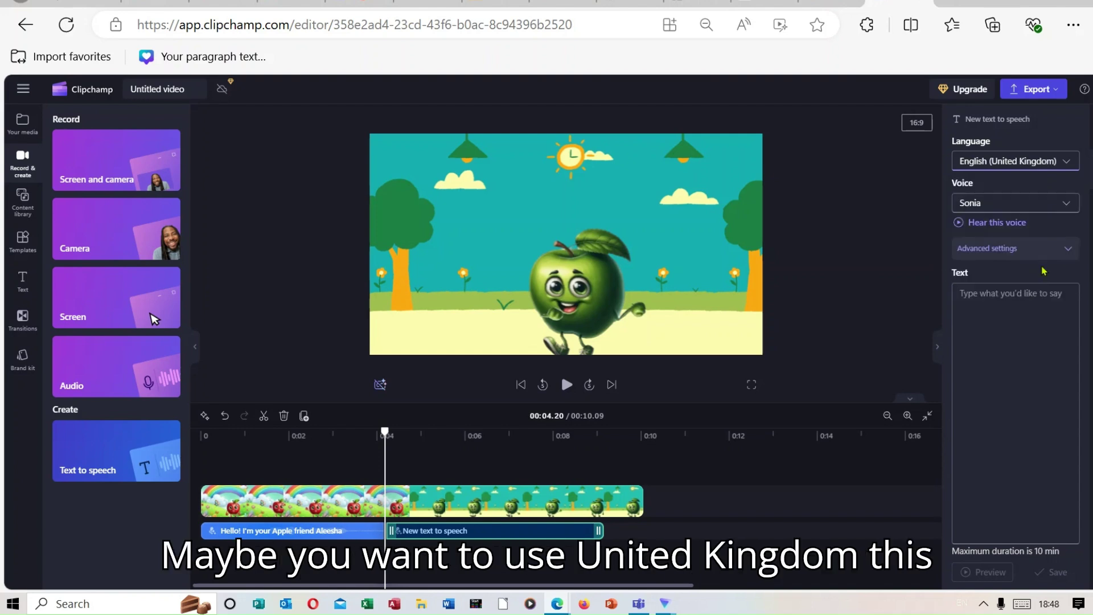
left_click(1069, 207)
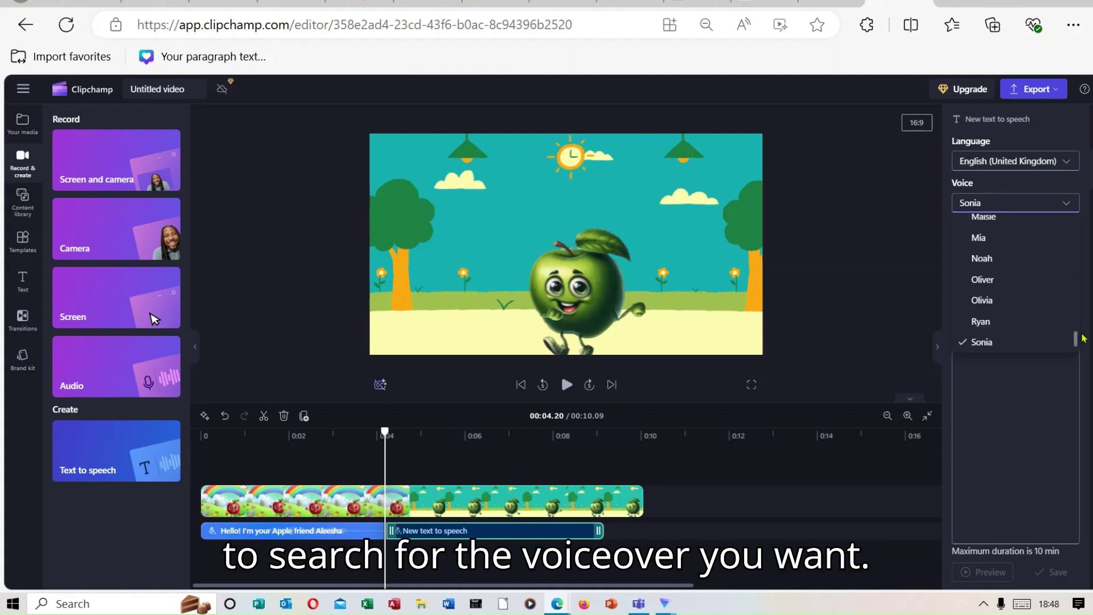
mouse_move(1082, 342)
left_mouse_down()
mouse_move(1081, 353)
mouse_move(1082, 337)
left_mouse_up()
left_click(992, 247)
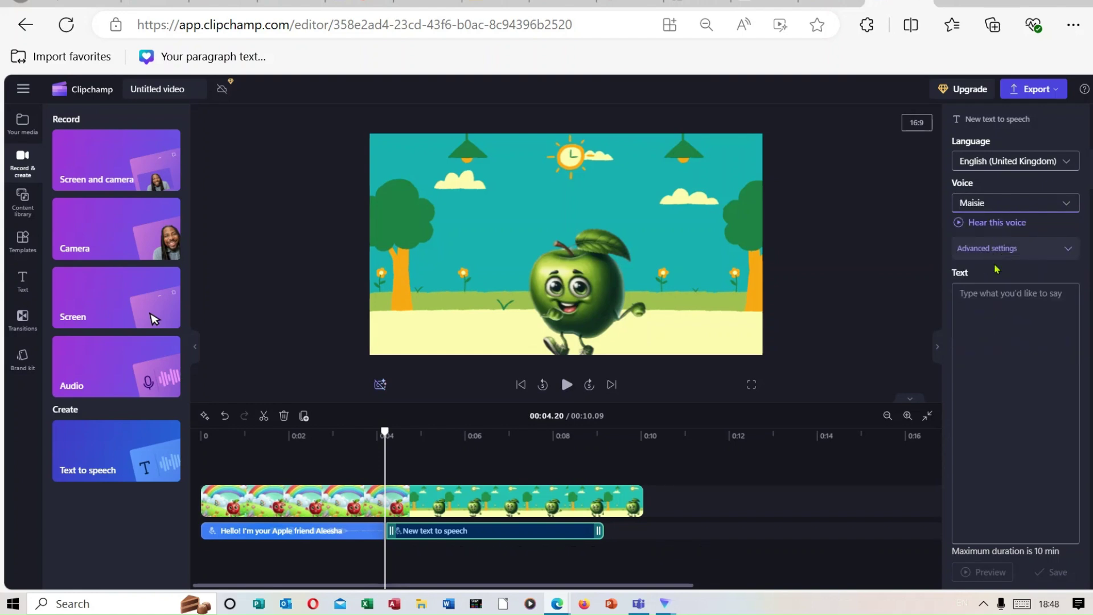
Paste "Hello! I am your pineapple friend" plus the character's name as the second voiceover's text, save it and play it back
right_click(1012, 322)
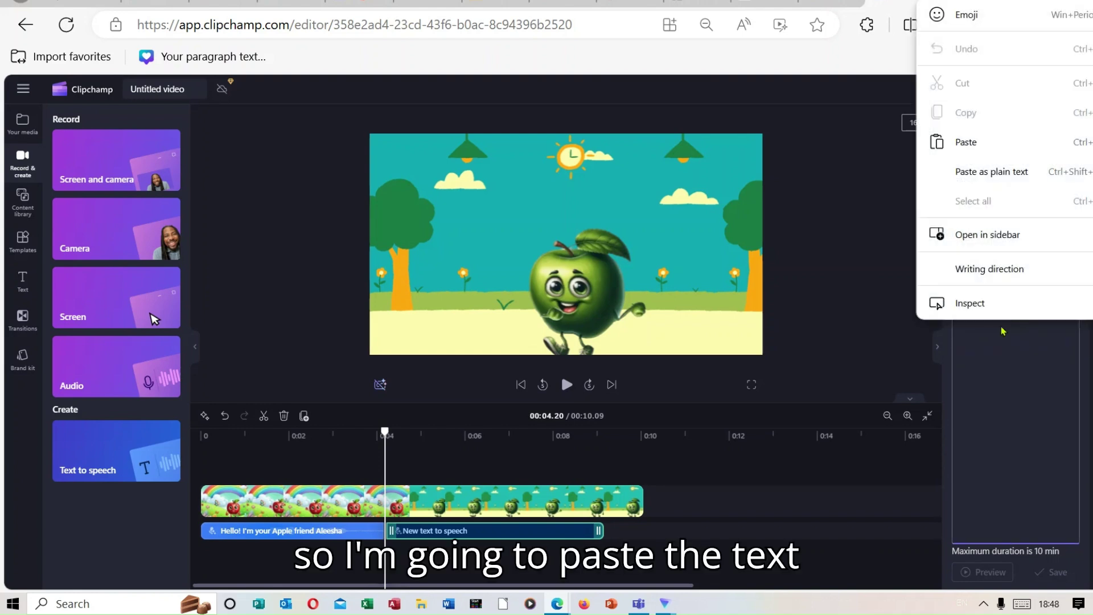
left_click(988, 152)
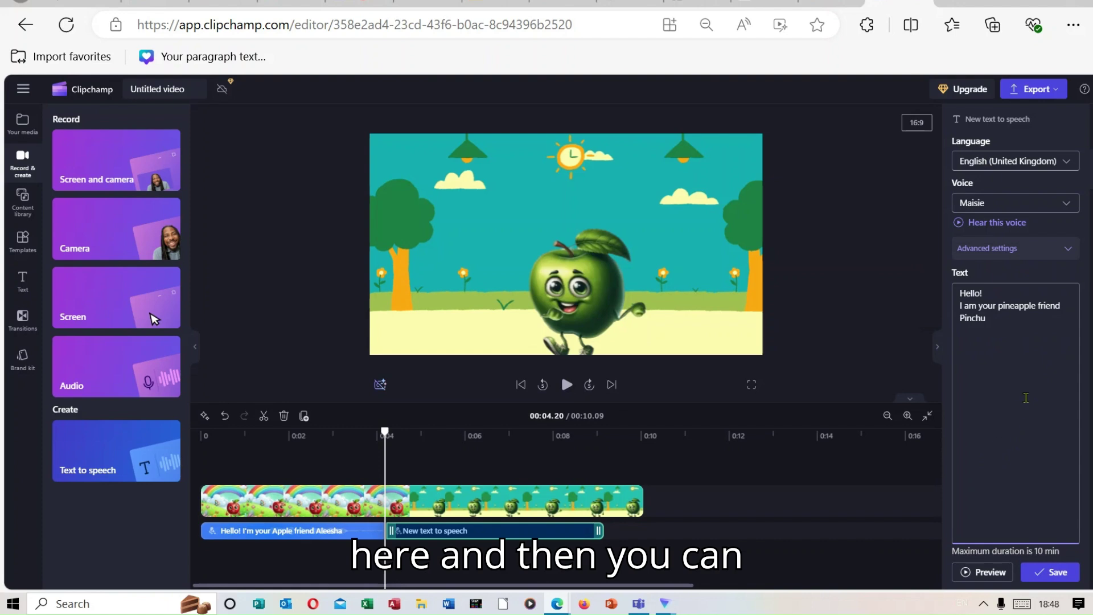
left_click(1048, 572)
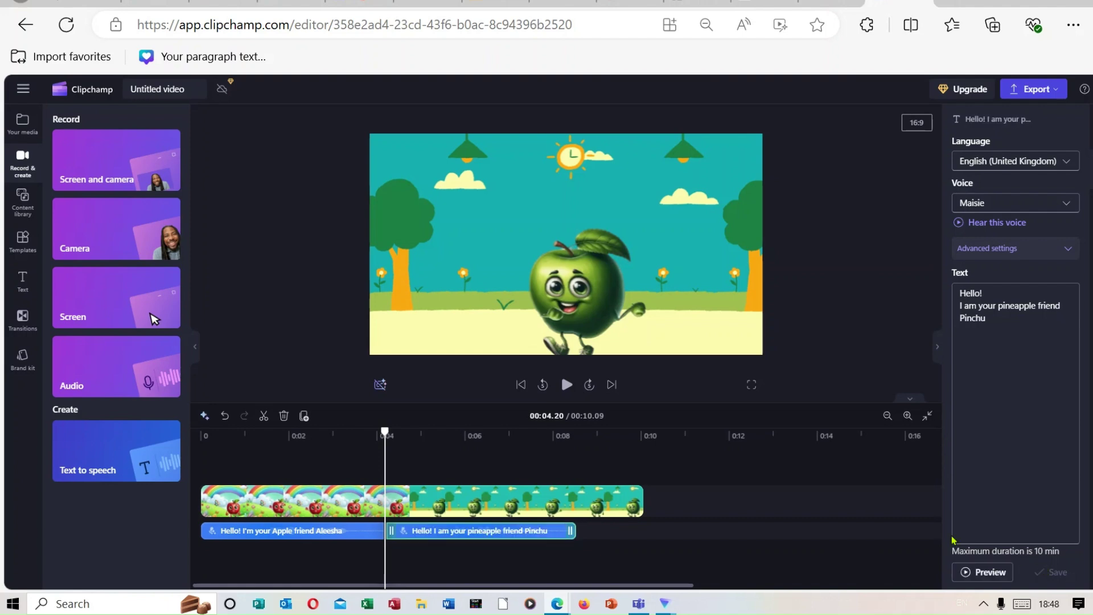
left_click(568, 385)
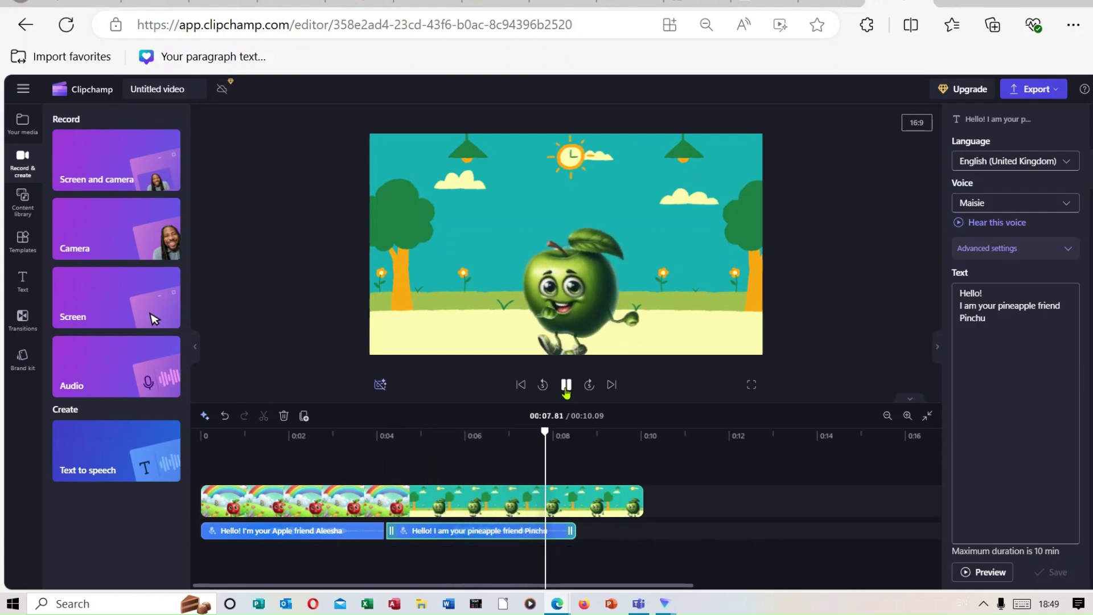
left_click(567, 385)
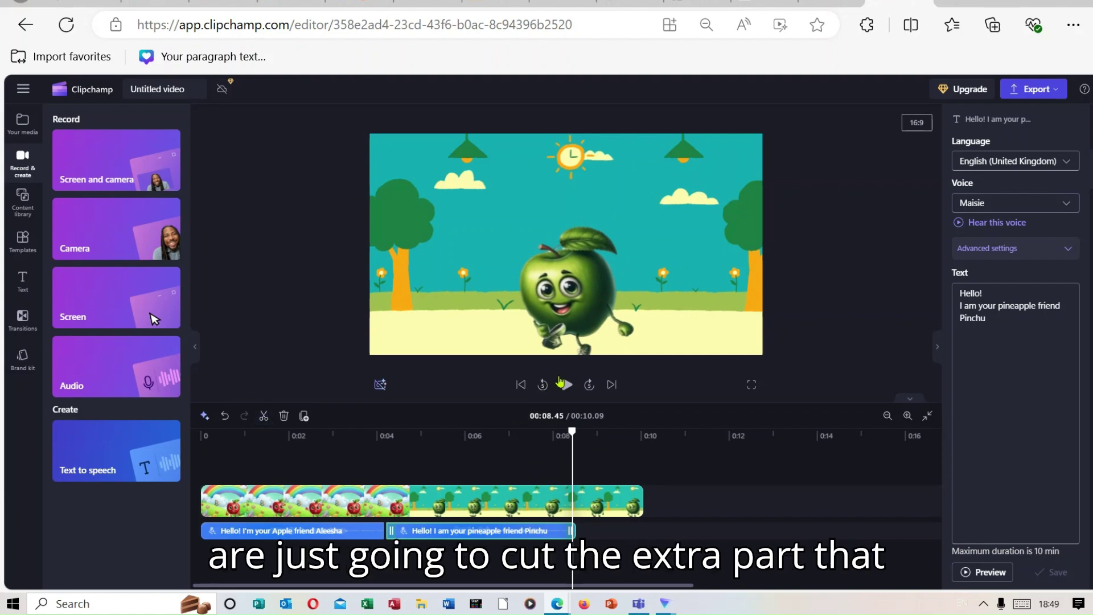
Split the video clip at 00:08.56, where the second voiceover ends, and delete the leftover part
left_click(579, 472)
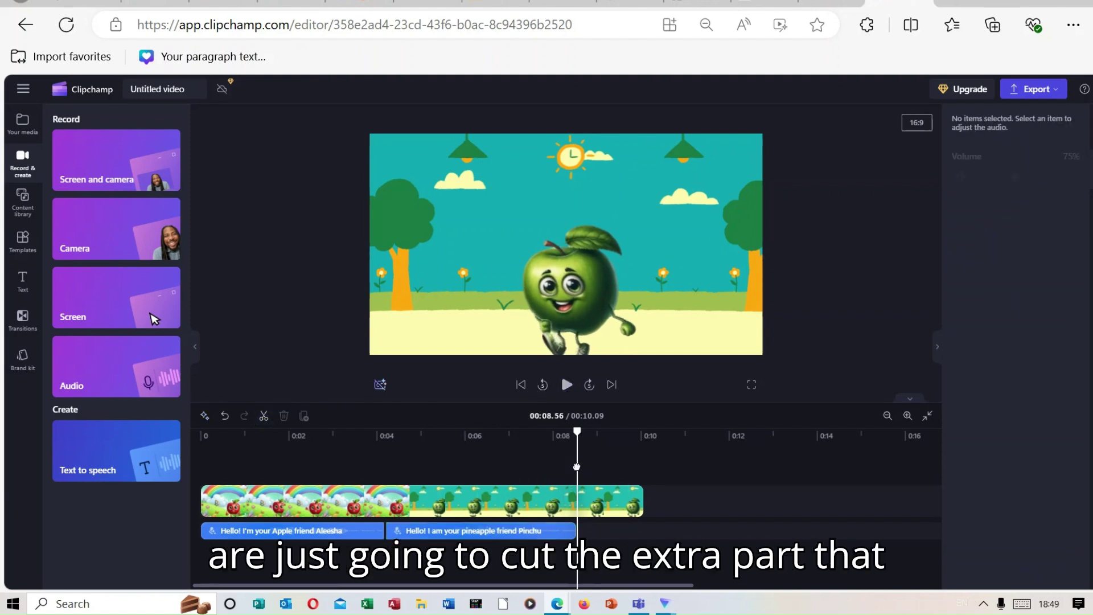
left_click(262, 420)
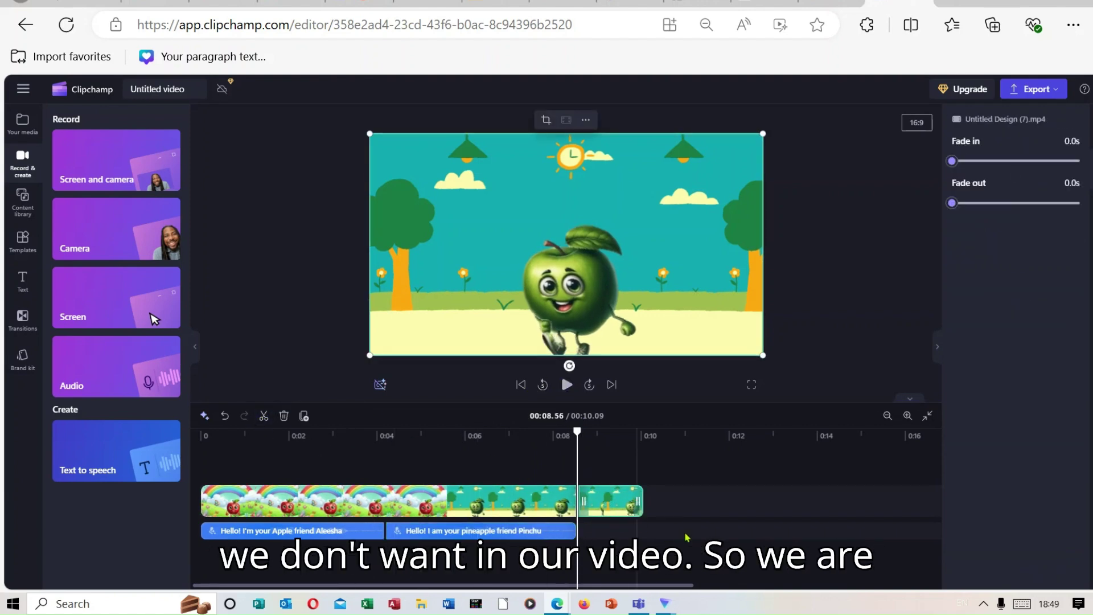
left_click(283, 417)
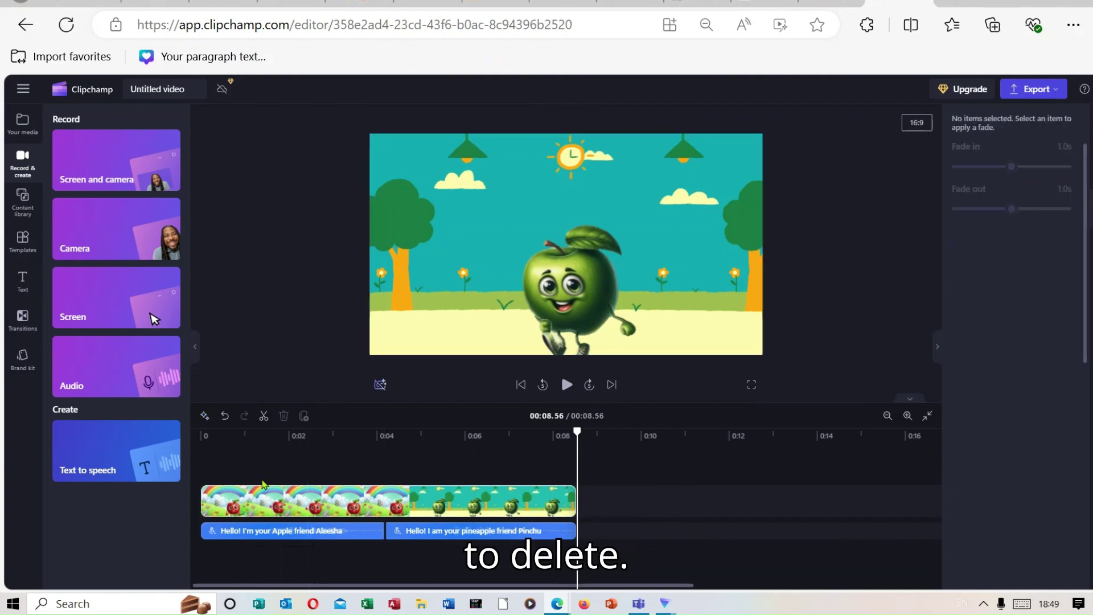
Play the trimmed video from the beginning and export it in 1080p high quality
left_click(203, 468)
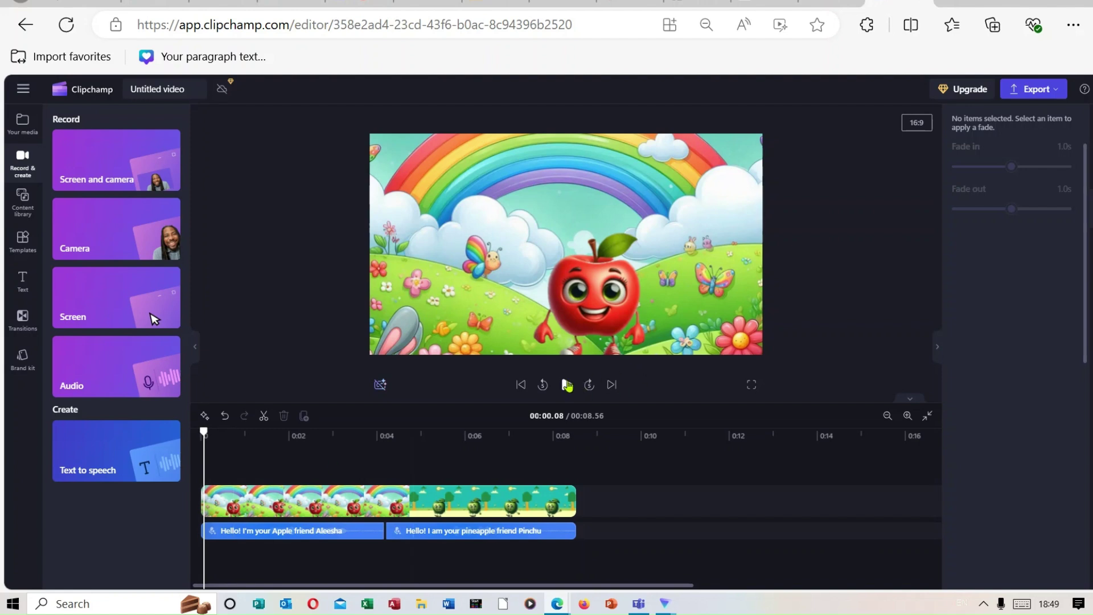
left_click(567, 385)
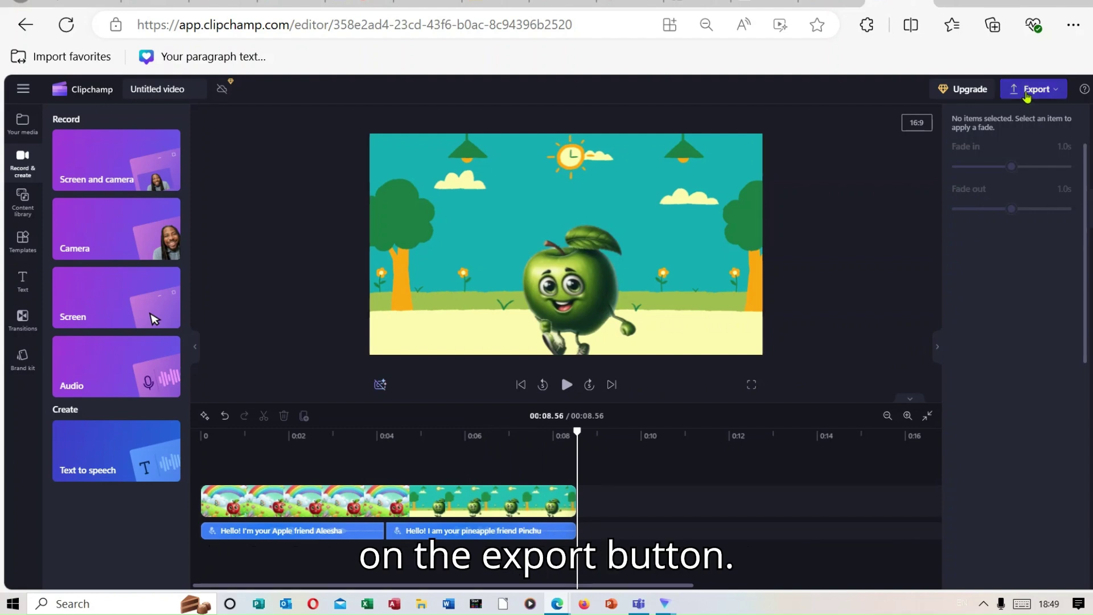
left_click(1028, 91)
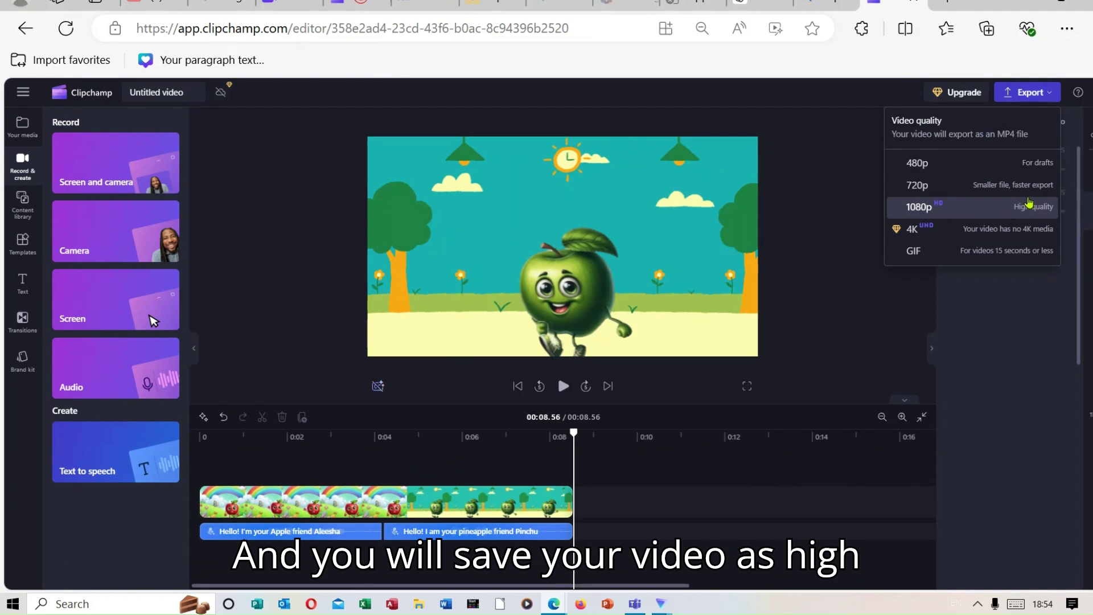
left_click(973, 206)
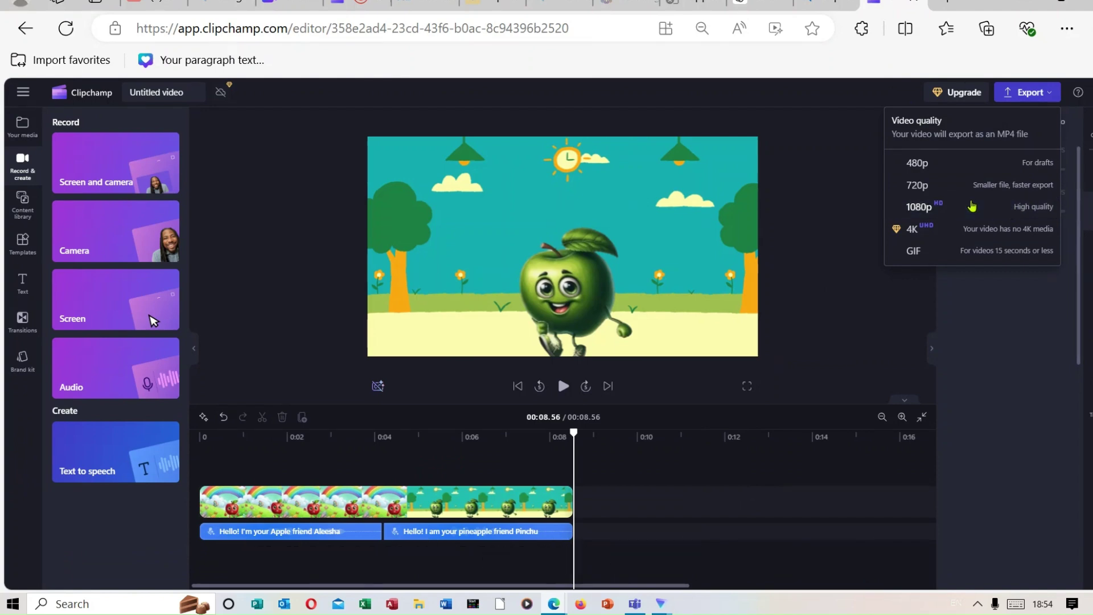